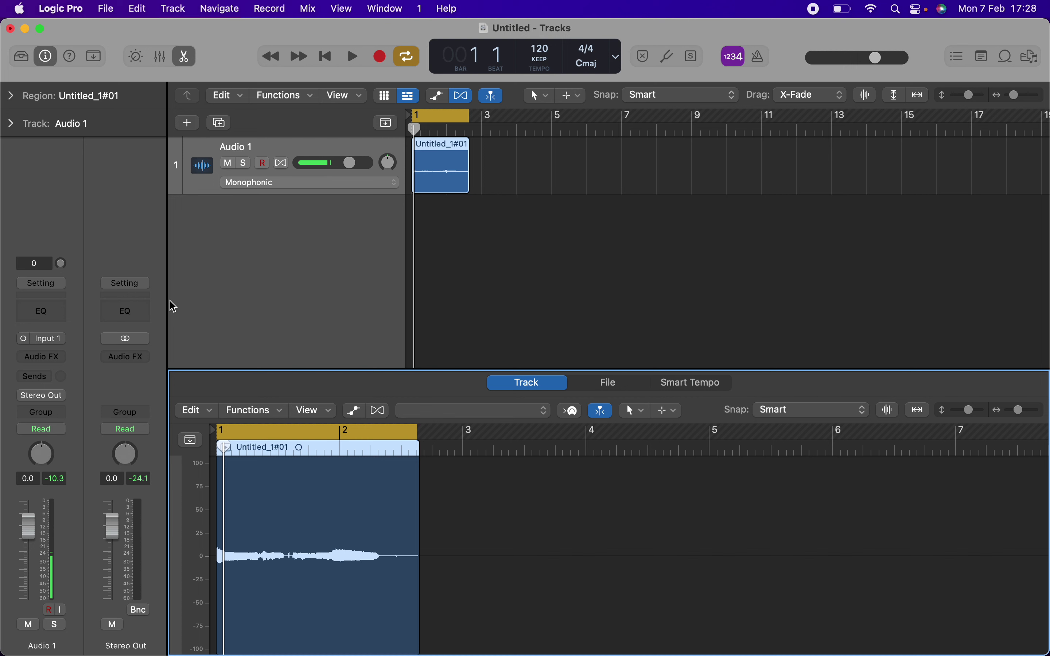
Play the vocal recording, stop, and return to the project start
{"action": "key", "text": "space"}
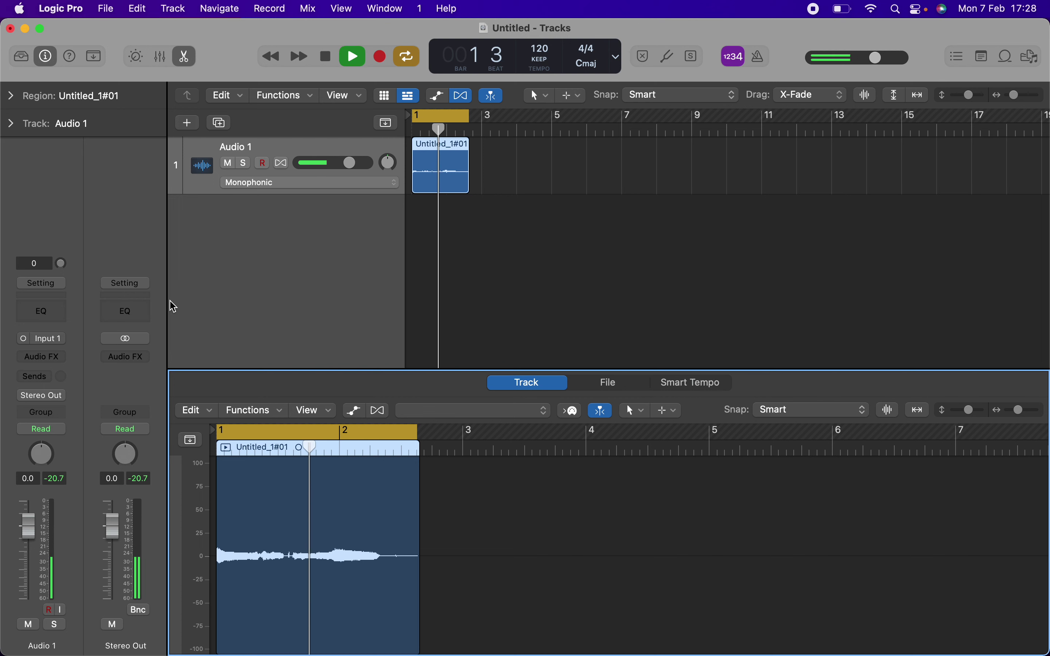
{"action": "key", "text": "space"}
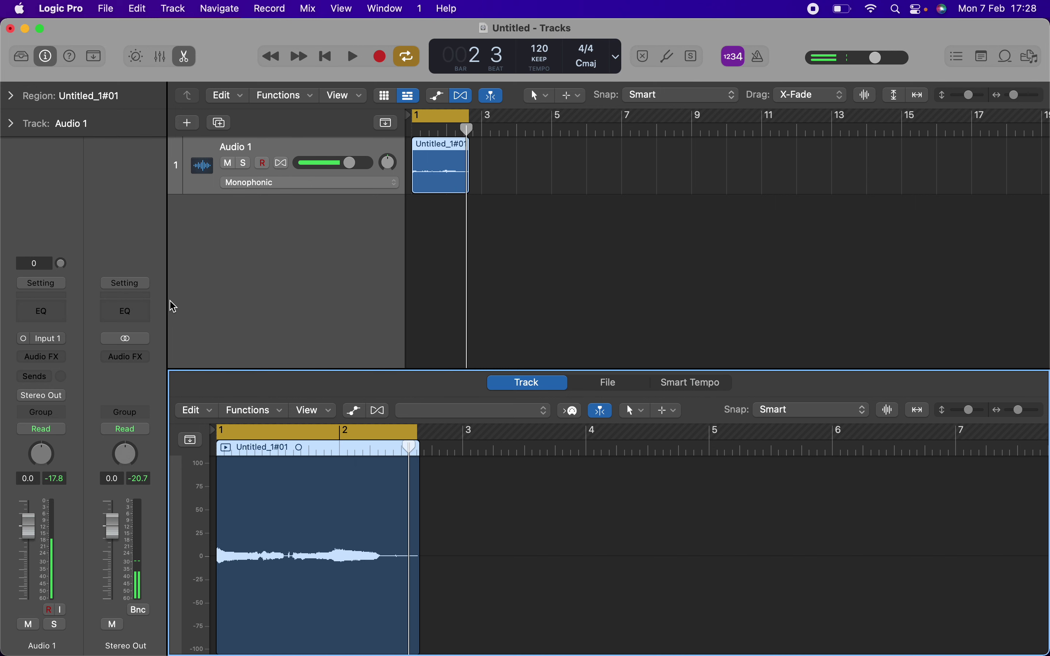
{"action": "key", "text": "Return"}
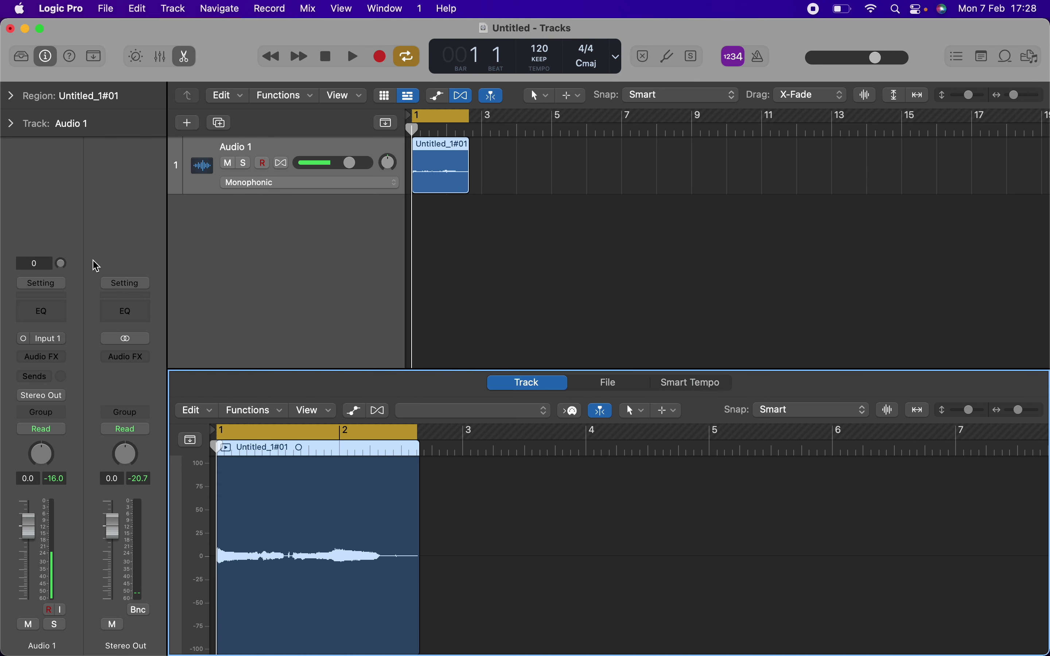
Insert a Channel EQ on Audio 1 and raise its low cut to about 406 Hz
{"action": "left_click", "coordinate": [43, 311]}
{"action": "left_click", "coordinate": [356, 276]}
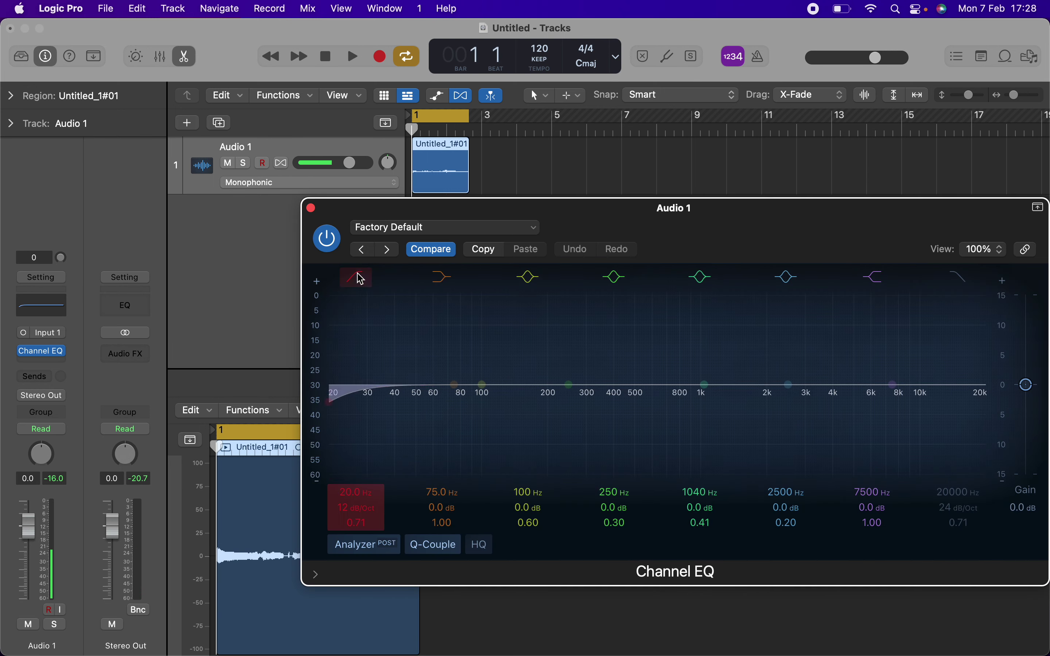
{"action": "left_click_drag", "start_coordinate": [329, 404], "coordinate": [616, 405]}
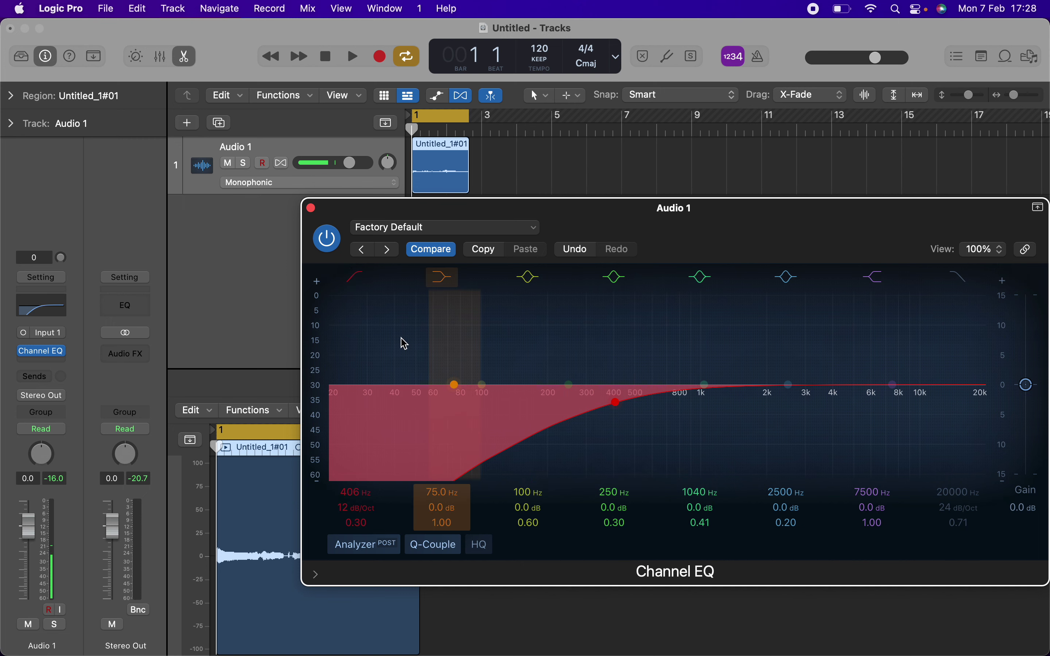
{"action": "left_click", "coordinate": [311, 209]}
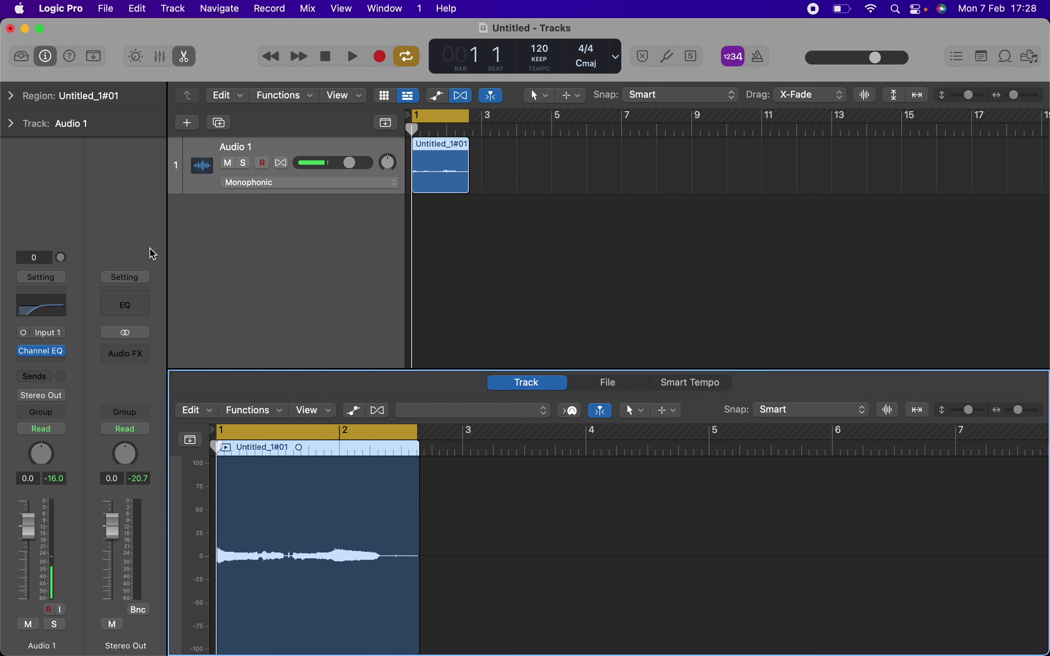
{"action": "left_click", "coordinate": [46, 363]}
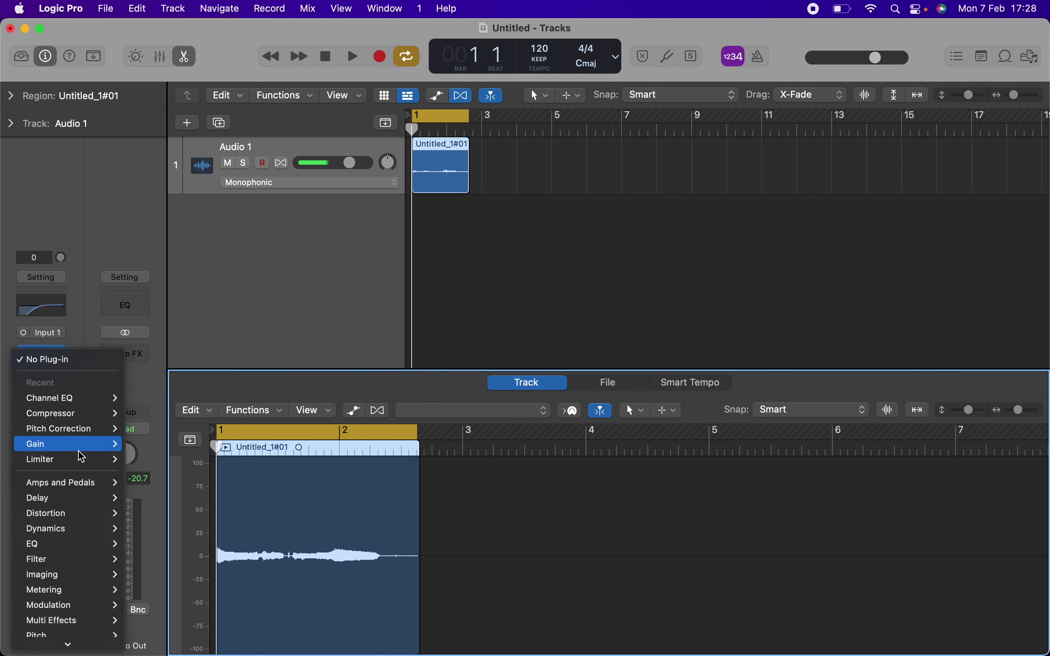
Insert the Pitch > Pitch Correction (Mono) plug-in after the EQ and move its window aside
{"action": "mouse_move", "coordinate": [85, 463]}
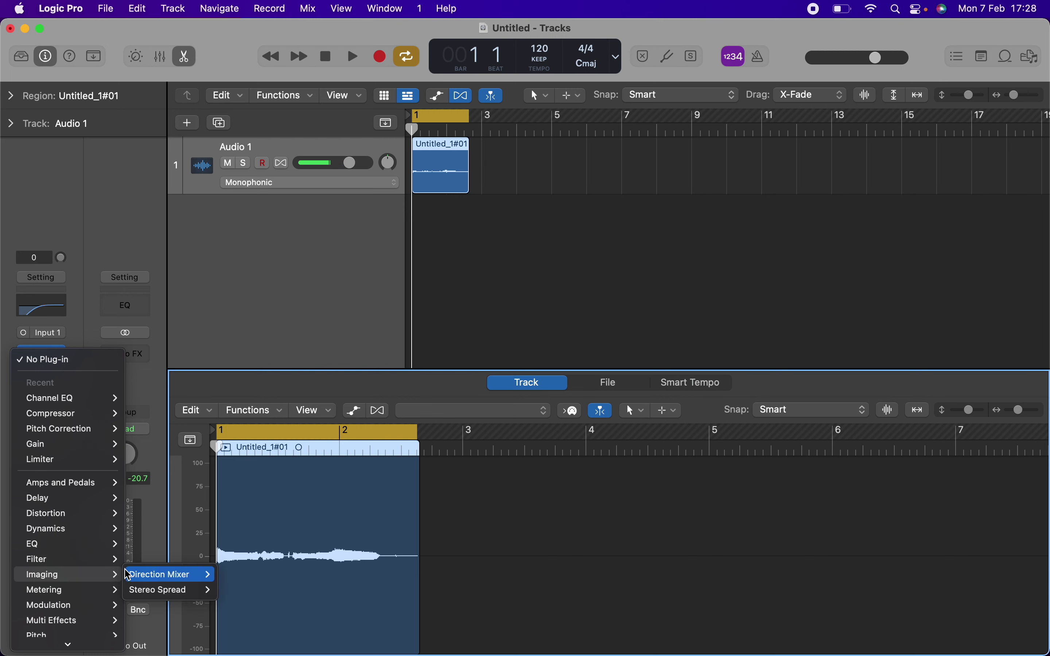
{"action": "mouse_move", "coordinate": [106, 554]}
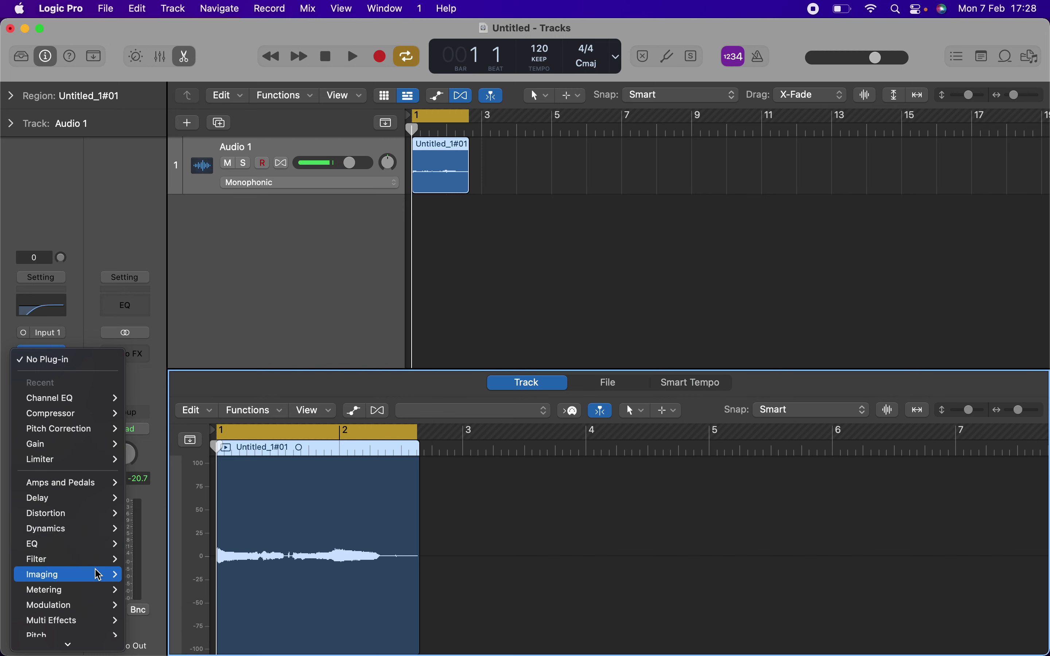
{"action": "mouse_move", "coordinate": [92, 511]}
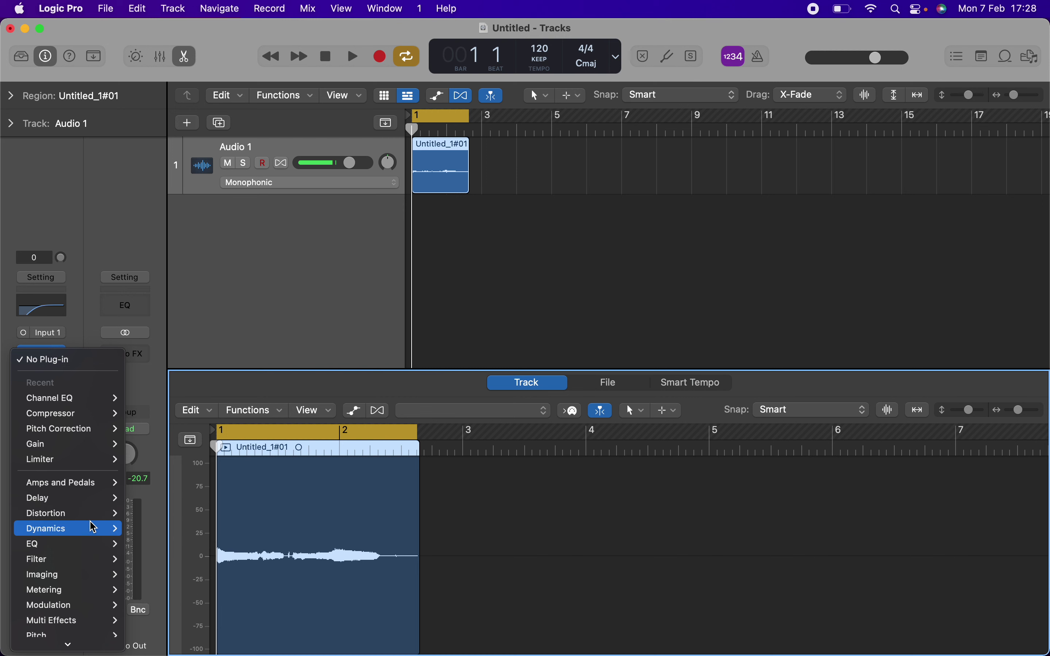
{"action": "mouse_move", "coordinate": [103, 607]}
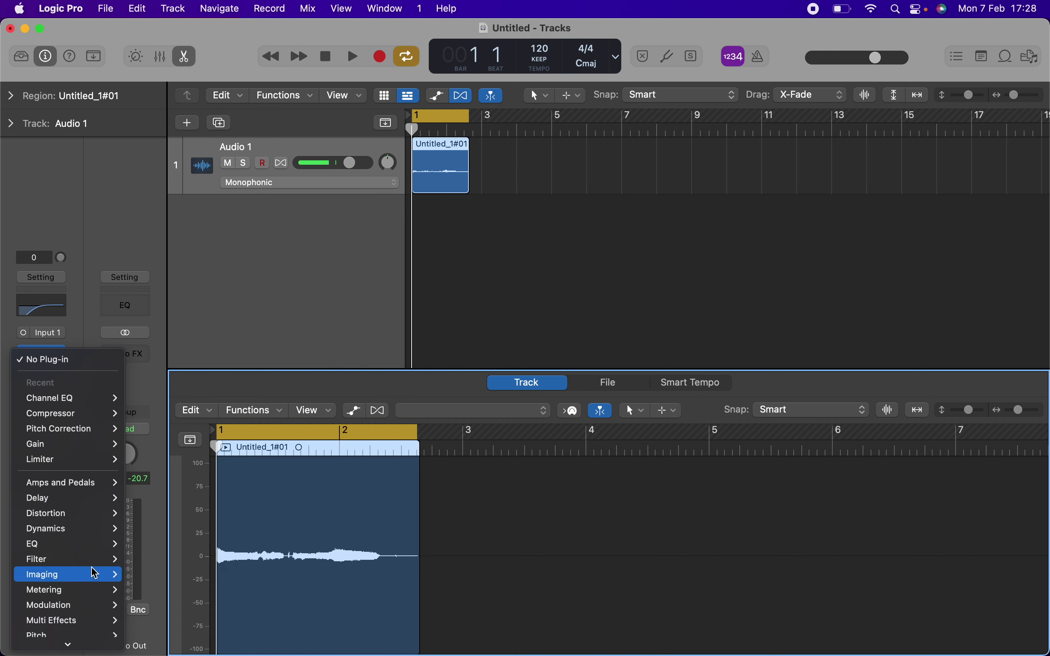
{"action": "scroll", "coordinate": [100, 543], "scroll_direction": "down", "scroll_amount": 3}
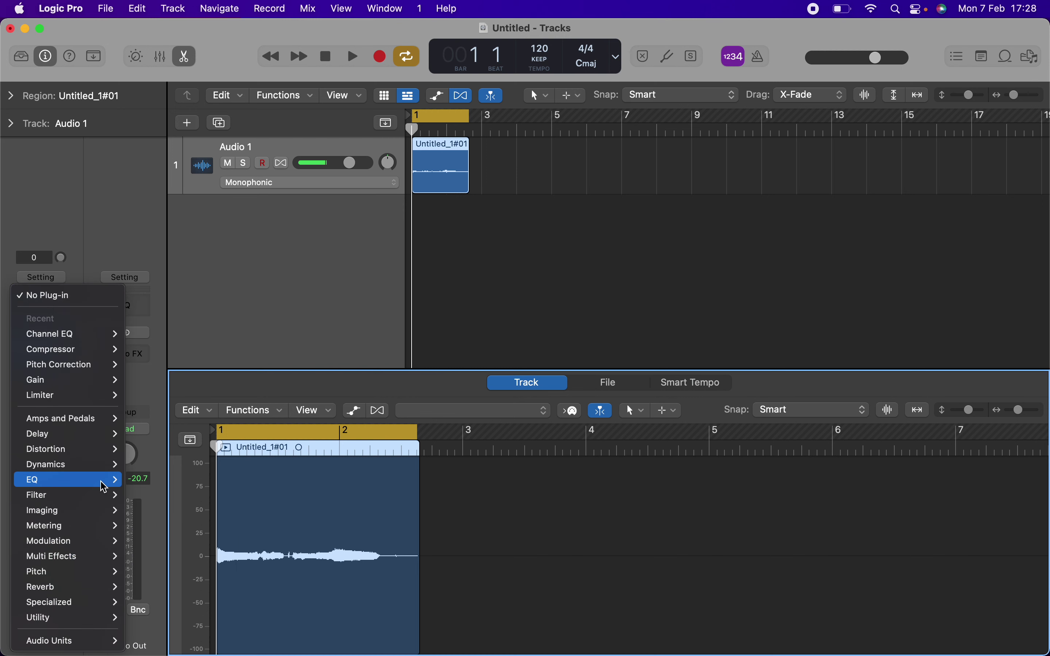
{"action": "mouse_move", "coordinate": [96, 374]}
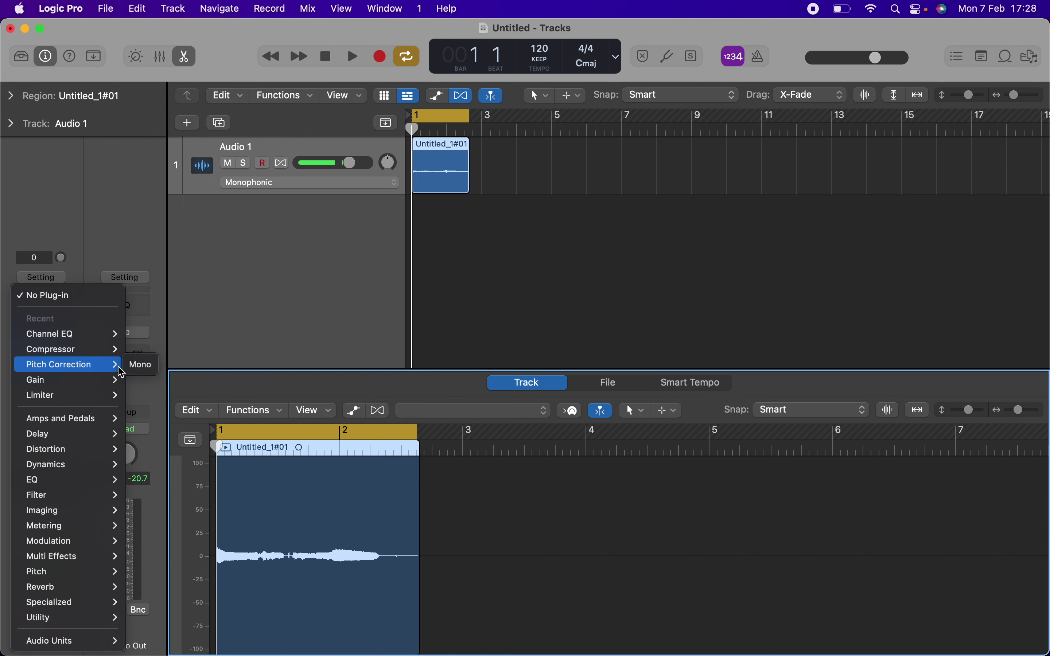
{"action": "left_click", "coordinate": [139, 365]}
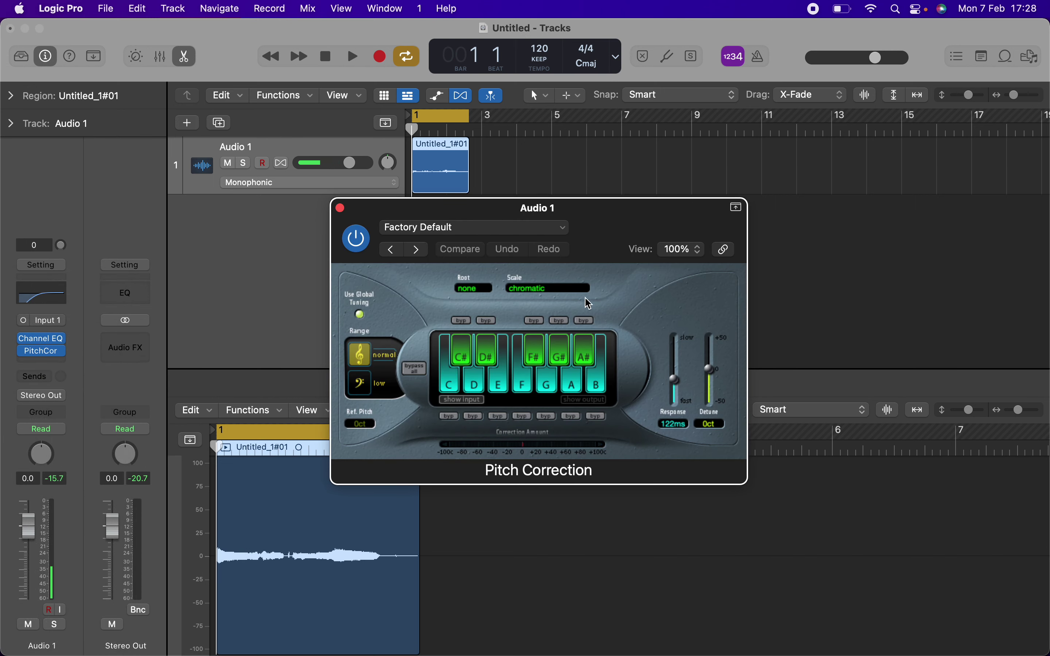
{"action": "left_click_drag", "start_coordinate": [574, 208], "coordinate": [677, 240]}
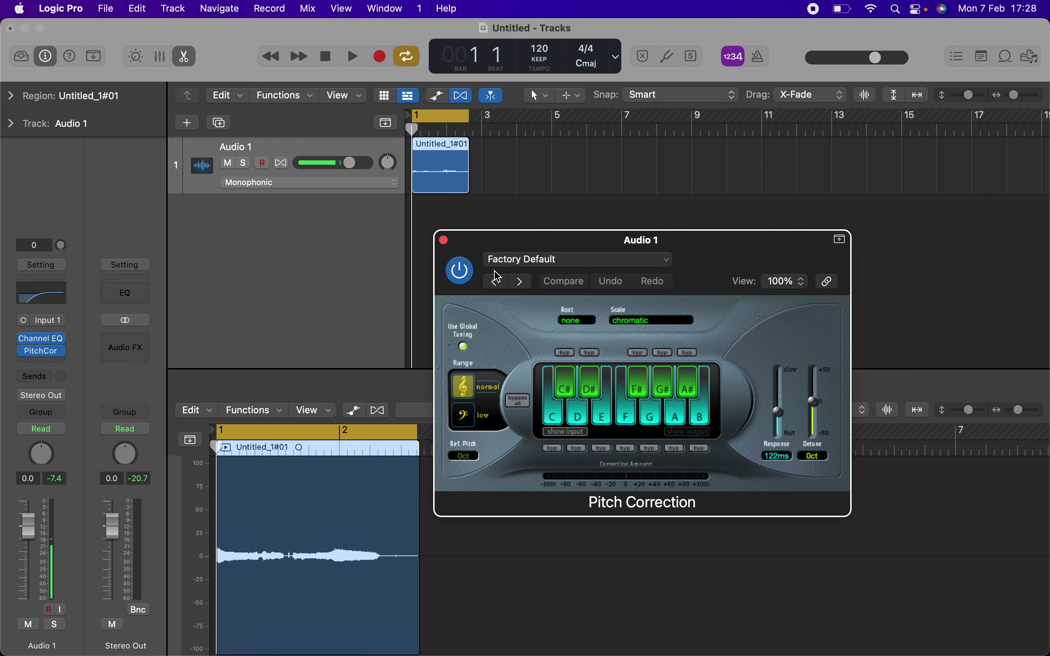
Set Pitch Correction to root C, major scale, and 0 ms response
{"action": "left_click", "coordinate": [587, 321]}
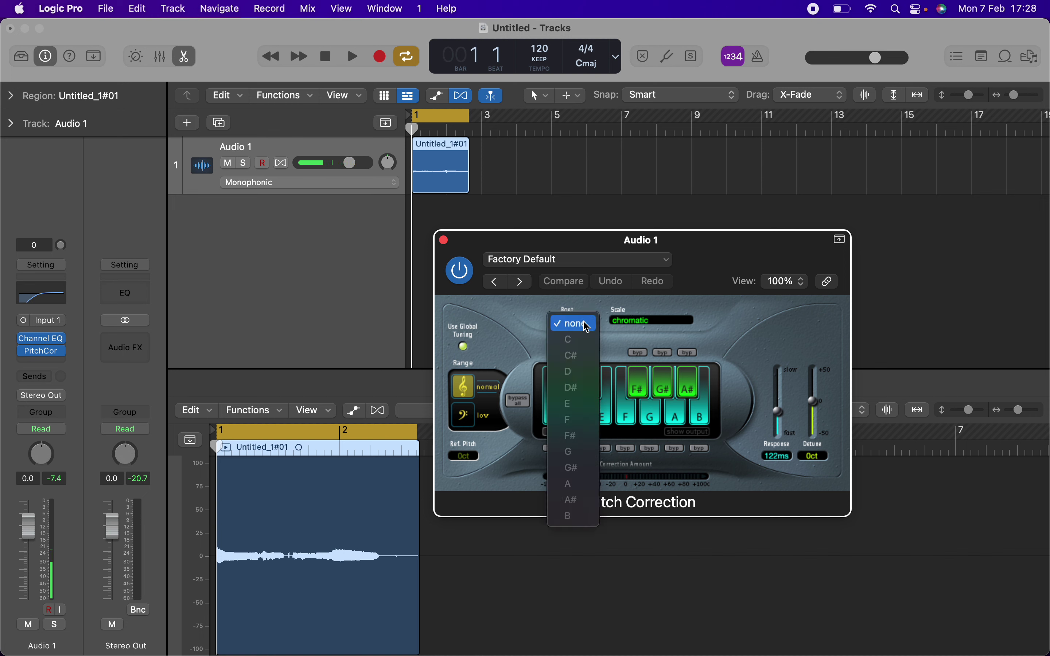
{"action": "left_click", "coordinate": [587, 326]}
{"action": "left_click", "coordinate": [635, 322]}
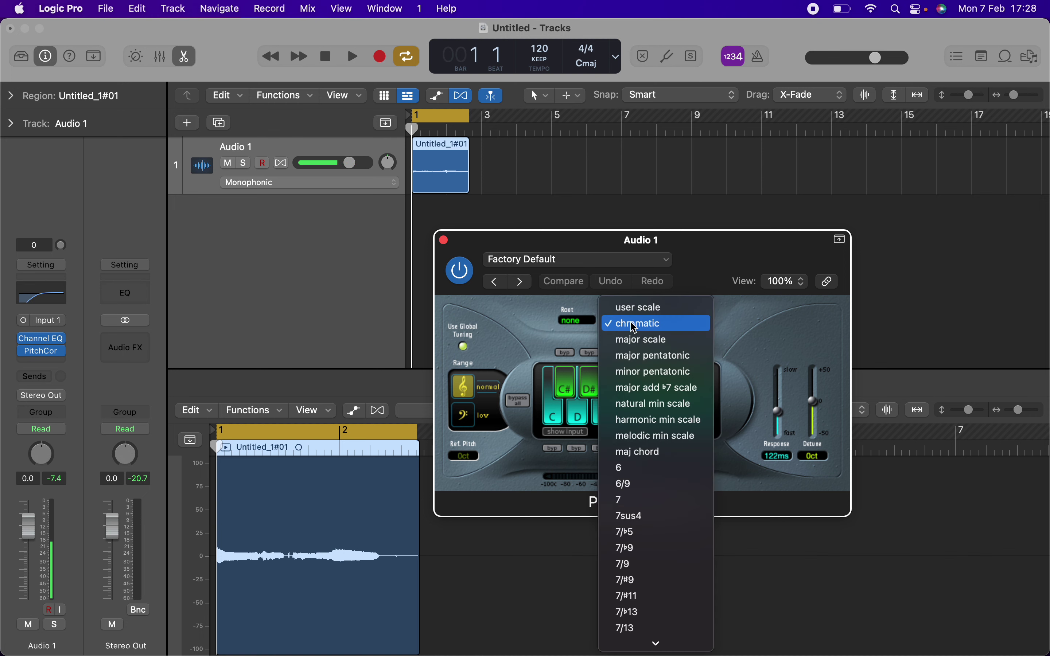
{"action": "left_click", "coordinate": [636, 343]}
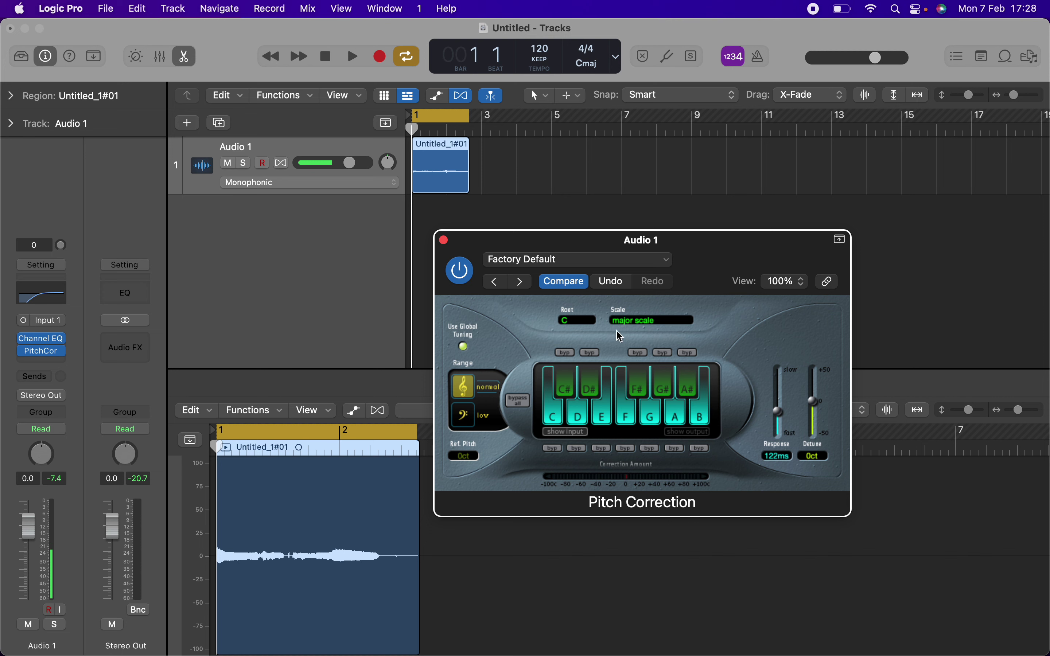
{"action": "left_click", "coordinate": [636, 321]}
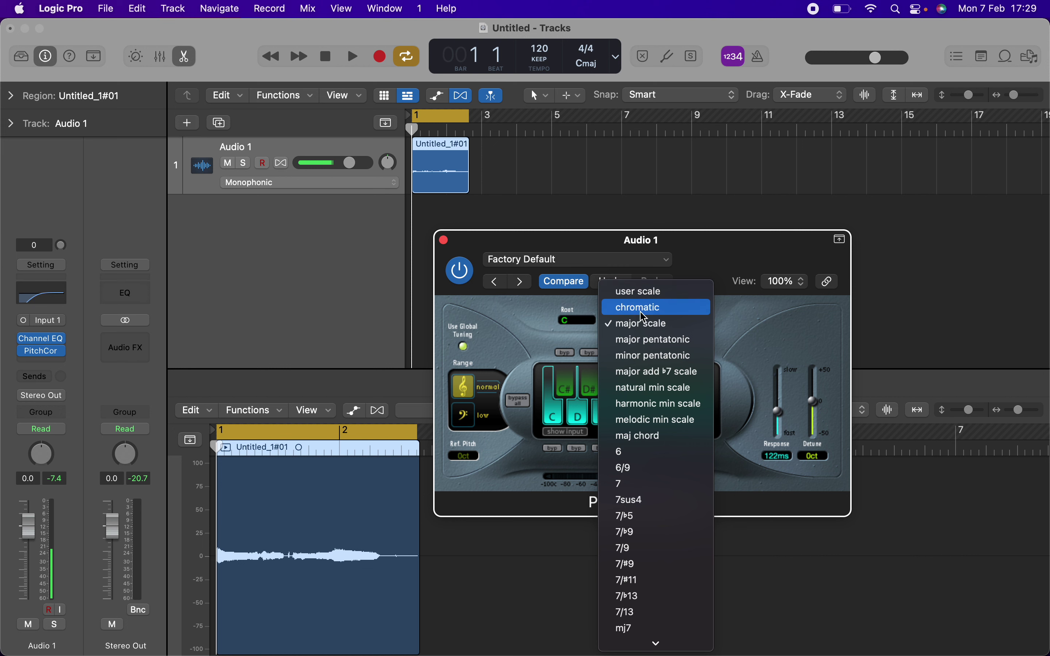
{"action": "left_click", "coordinate": [643, 325]}
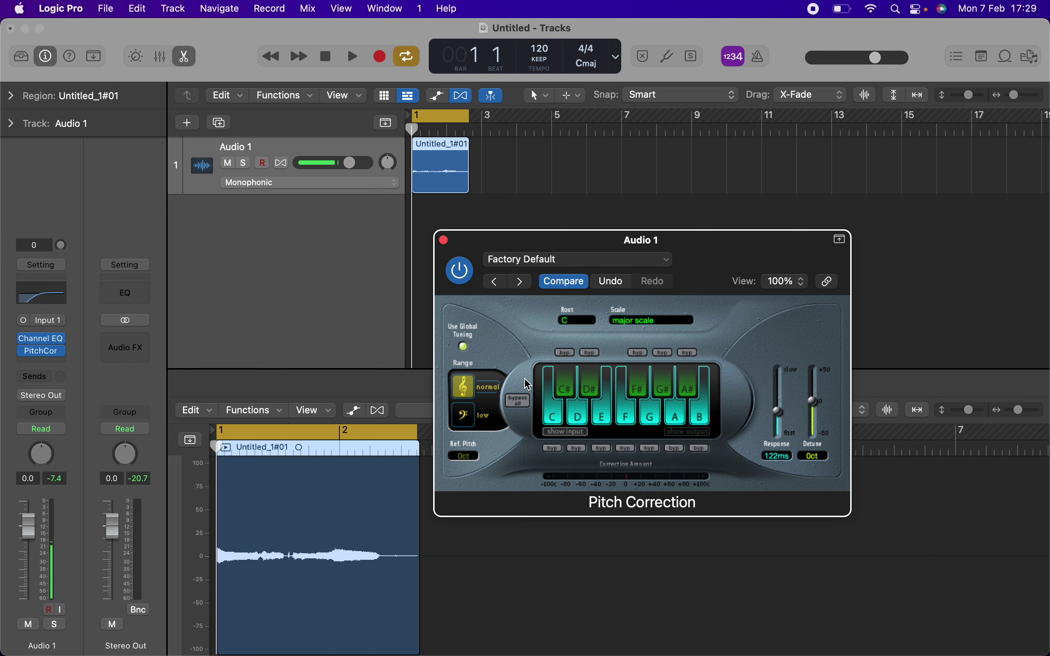
{"action": "left_click", "coordinate": [575, 319]}
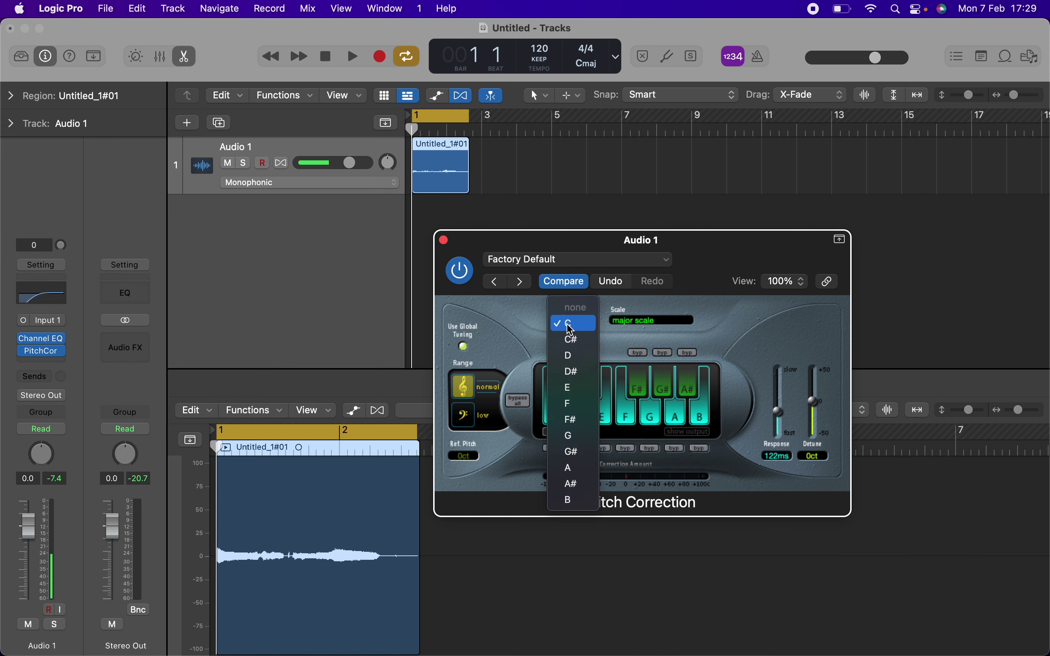
{"action": "left_click", "coordinate": [571, 329]}
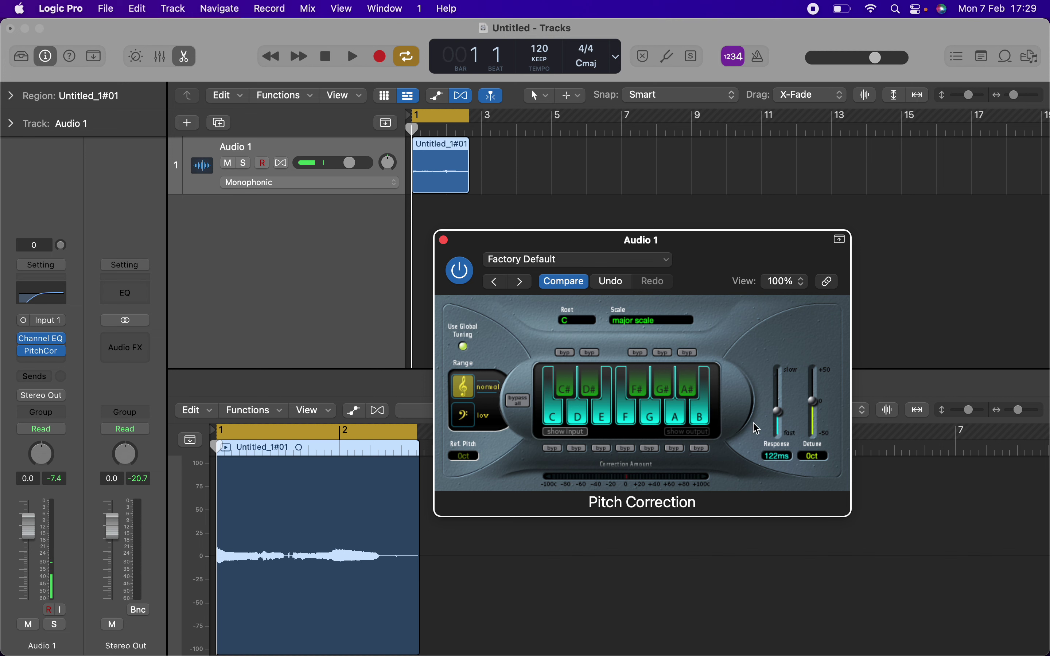
{"action": "left_click_drag", "start_coordinate": [780, 414], "coordinate": [782, 444]}
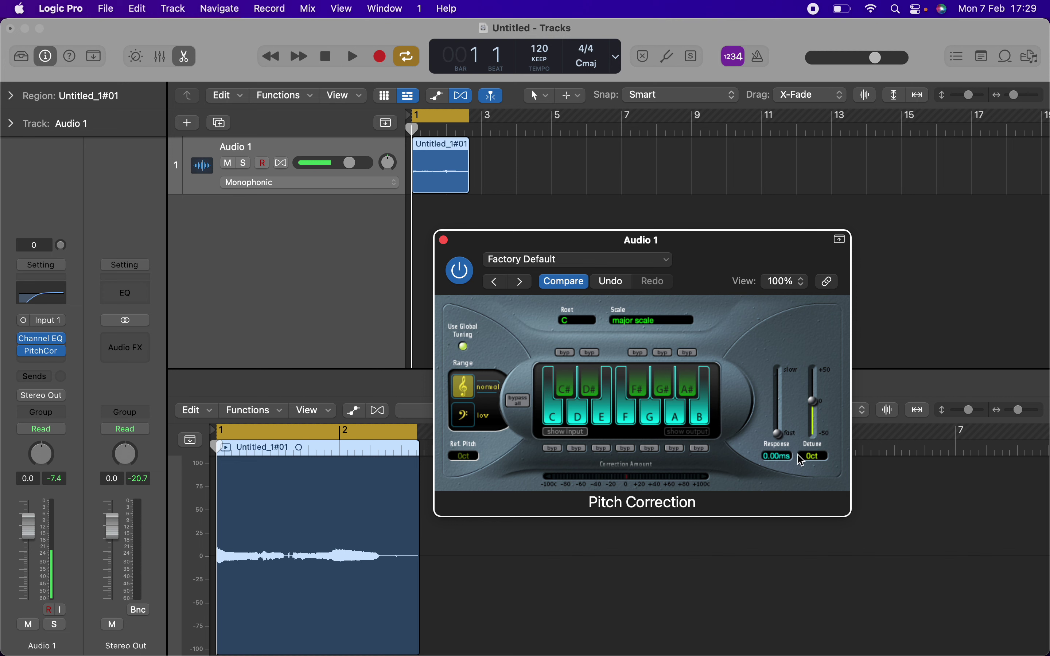
Listen to the C major corrected vocal, then close the Pitch Correction window
{"action": "key", "text": "space"}
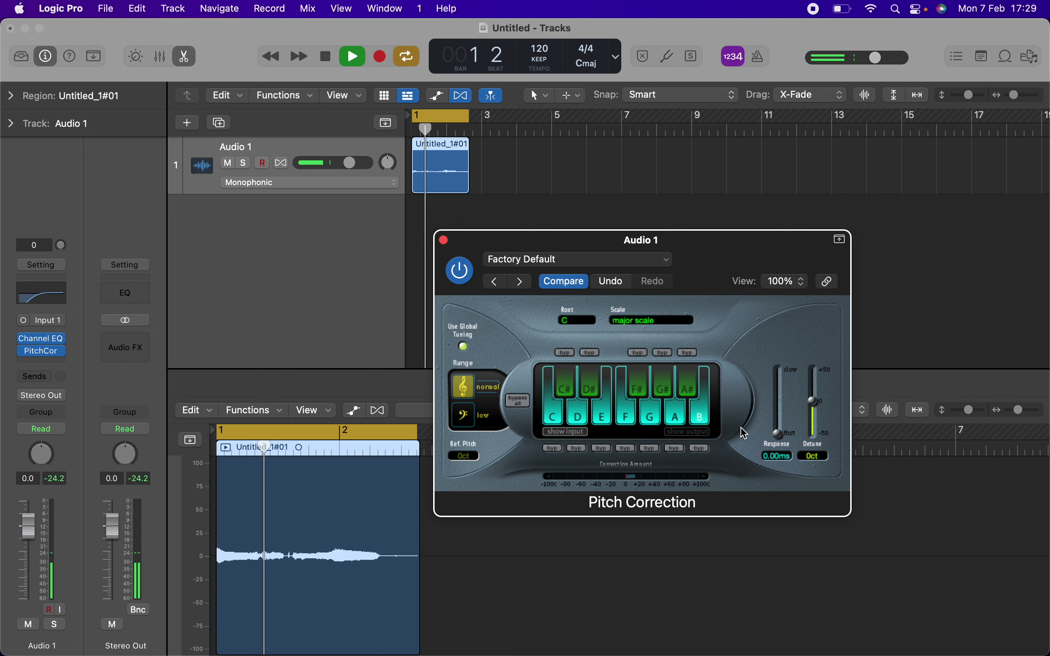
{"action": "key", "text": "XF86AudioRaiseVolume"}
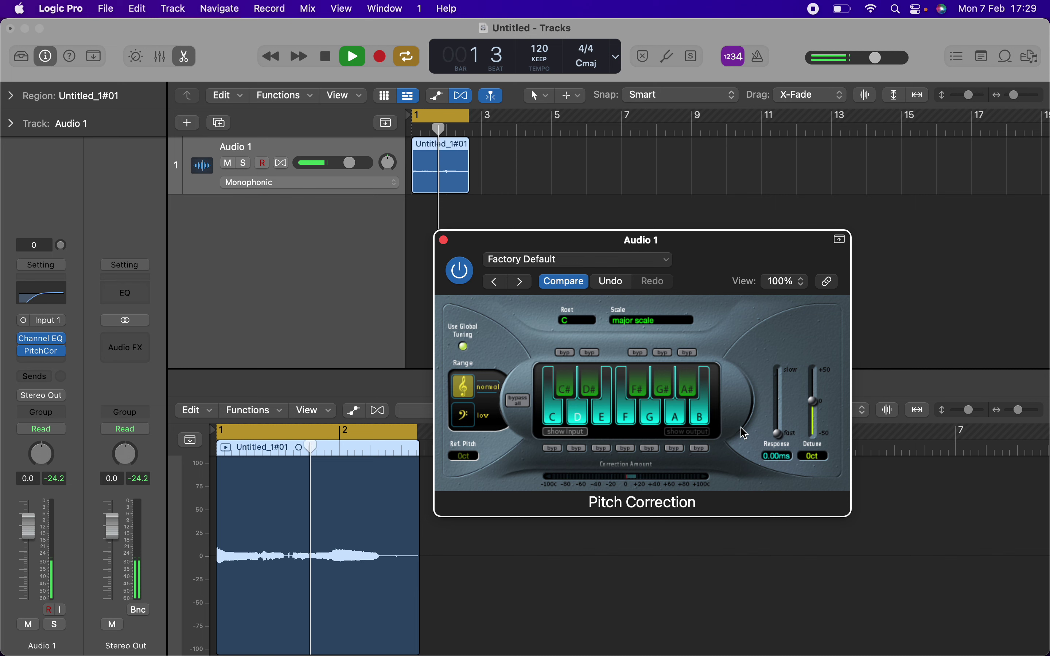
{"action": "key", "text": "space"}
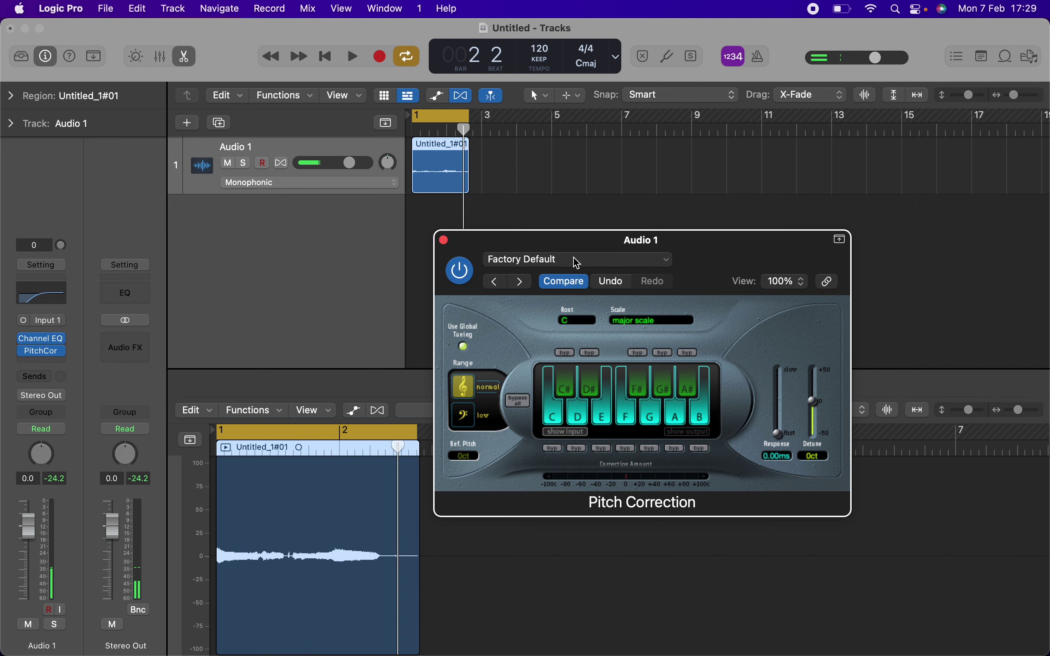
{"action": "left_click_drag", "start_coordinate": [616, 246], "coordinate": [725, 173]}
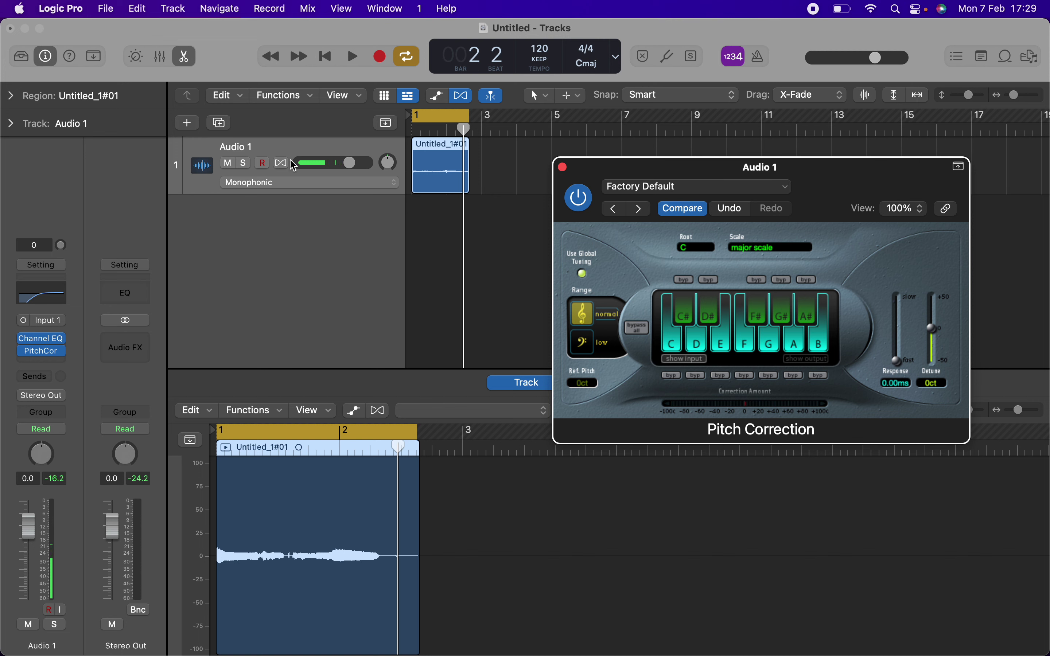
{"action": "left_click", "coordinate": [564, 167]}
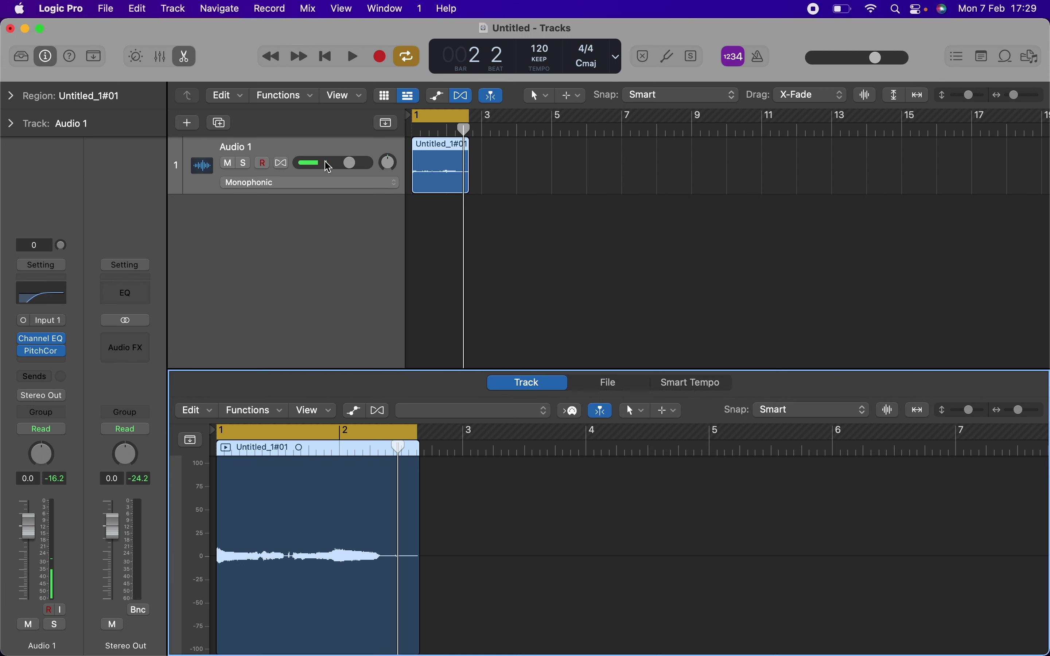
Turn on Flex for Audio 1 and switch its flex mode to Flex Pitch
{"action": "key", "text": "e"}
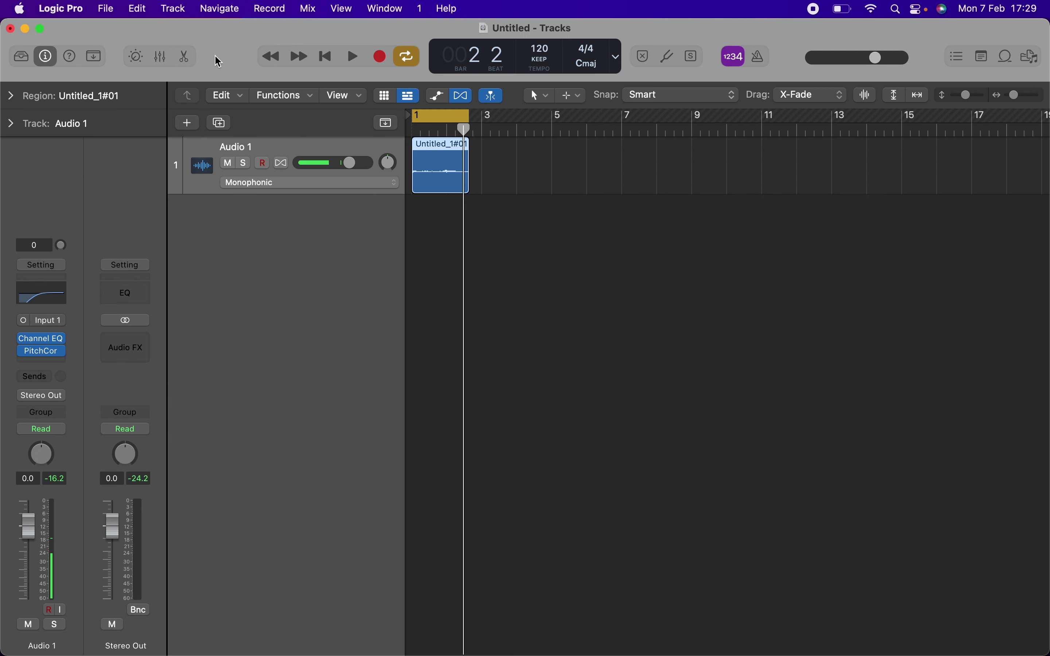
{"action": "key", "text": "e"}
{"action": "left_click", "coordinate": [381, 416]}
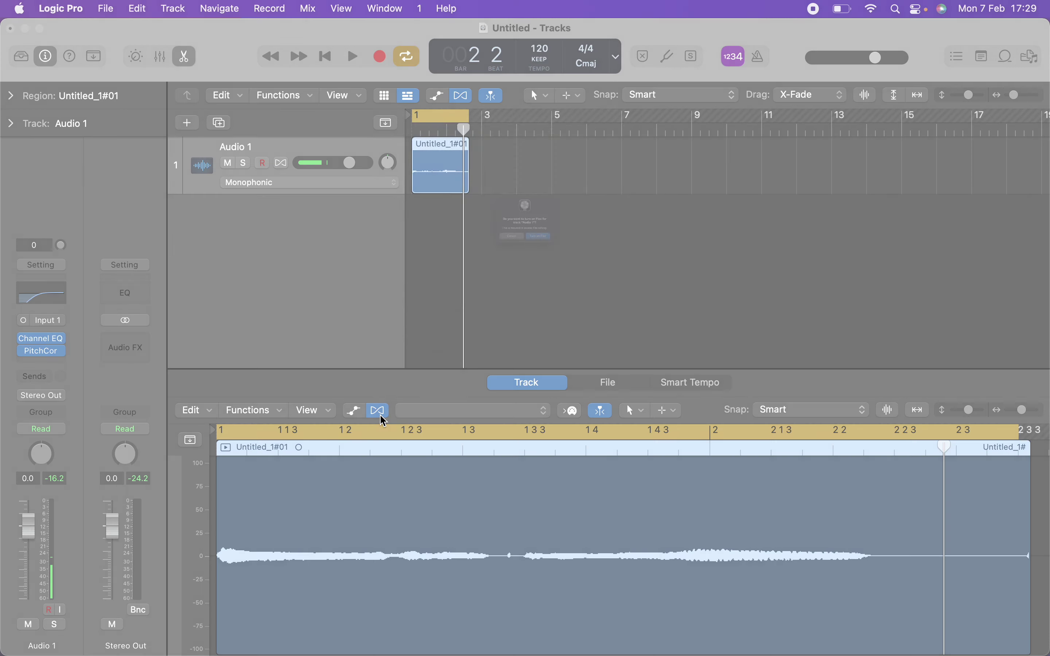
{"action": "left_click", "coordinate": [563, 275]}
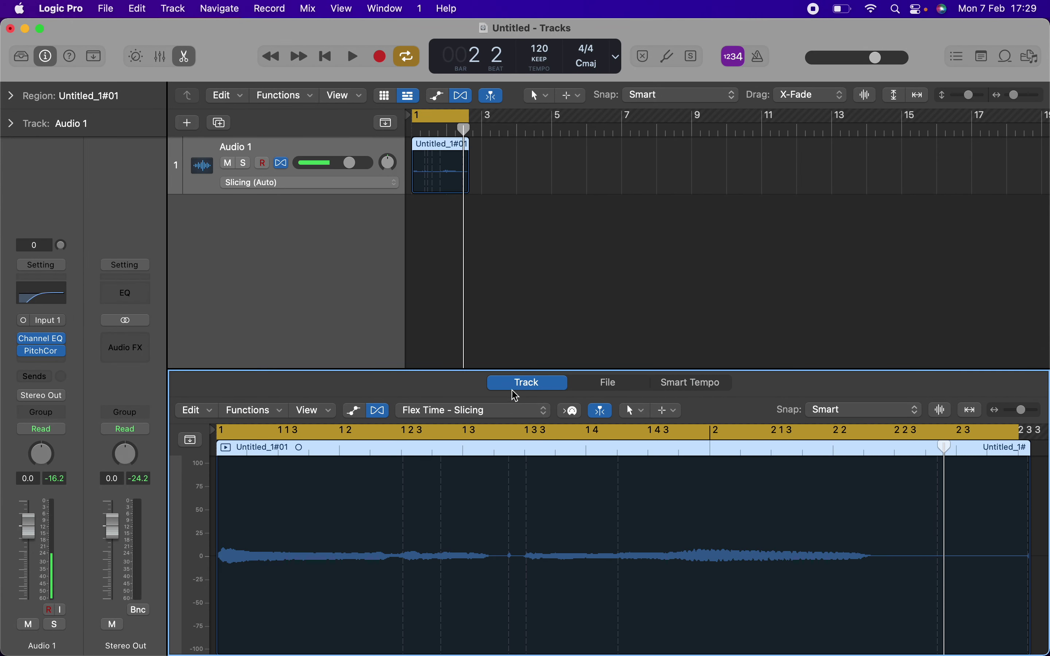
{"action": "left_click", "coordinate": [505, 410]}
{"action": "left_click", "coordinate": [505, 356]}
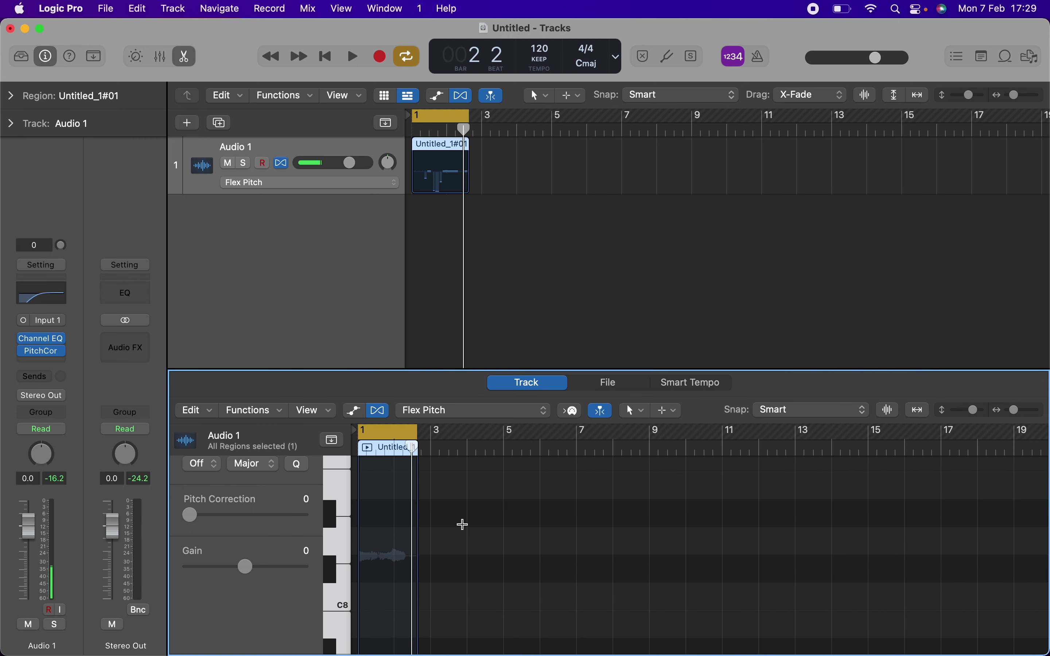
Set pitch correction to 100 on the detected notes and audition the vocal
{"action": "key", "text": "space"}
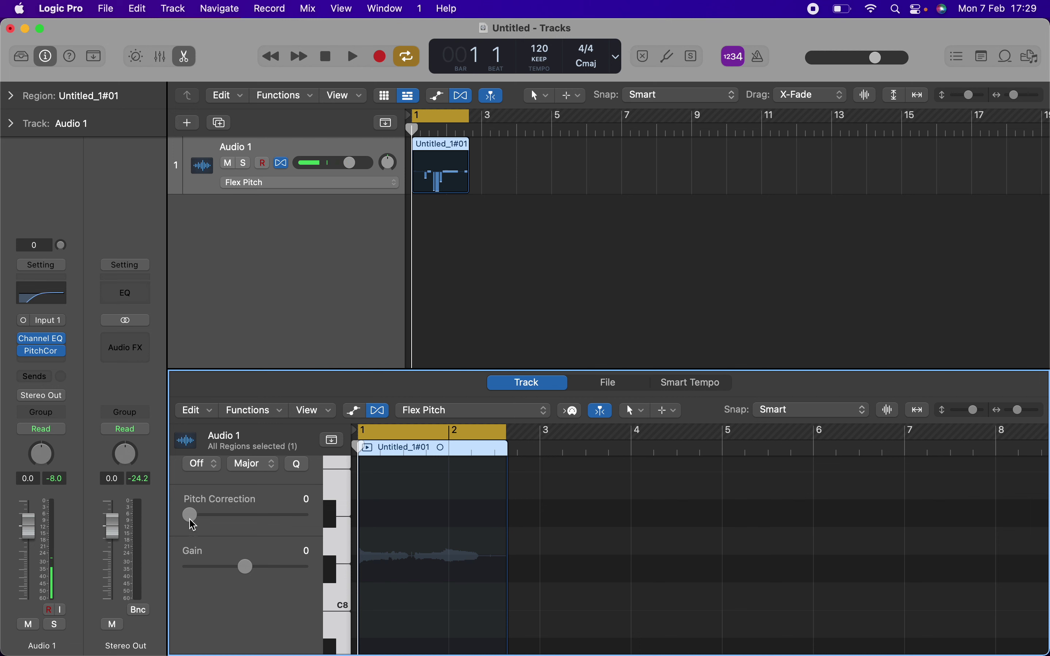
{"action": "left_click_drag", "start_coordinate": [191, 517], "coordinate": [368, 523]}
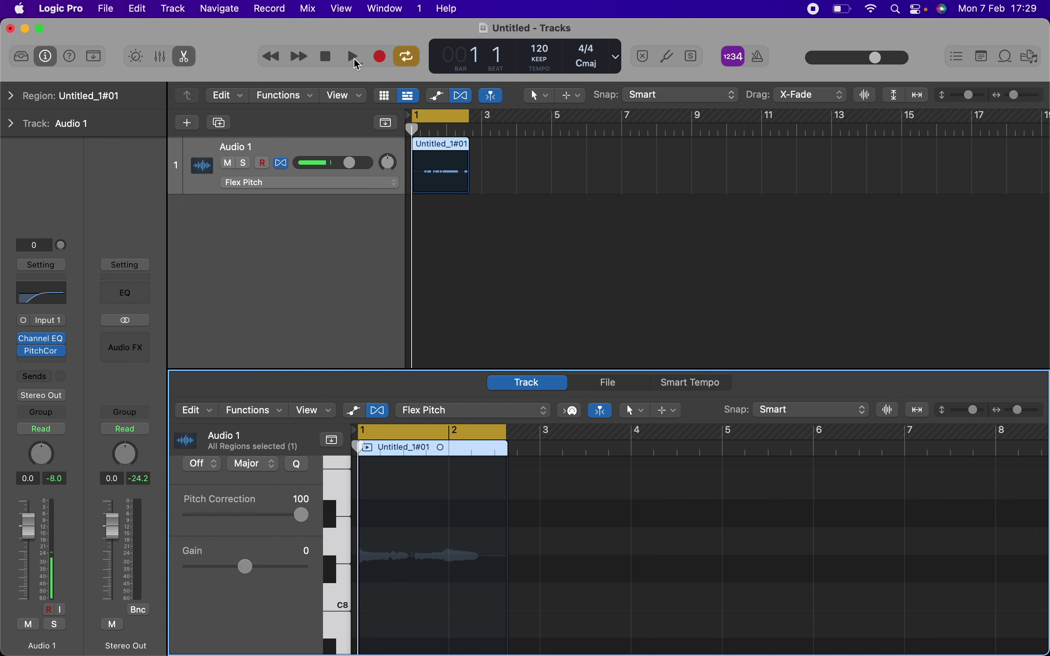
{"action": "left_click", "coordinate": [355, 61]}
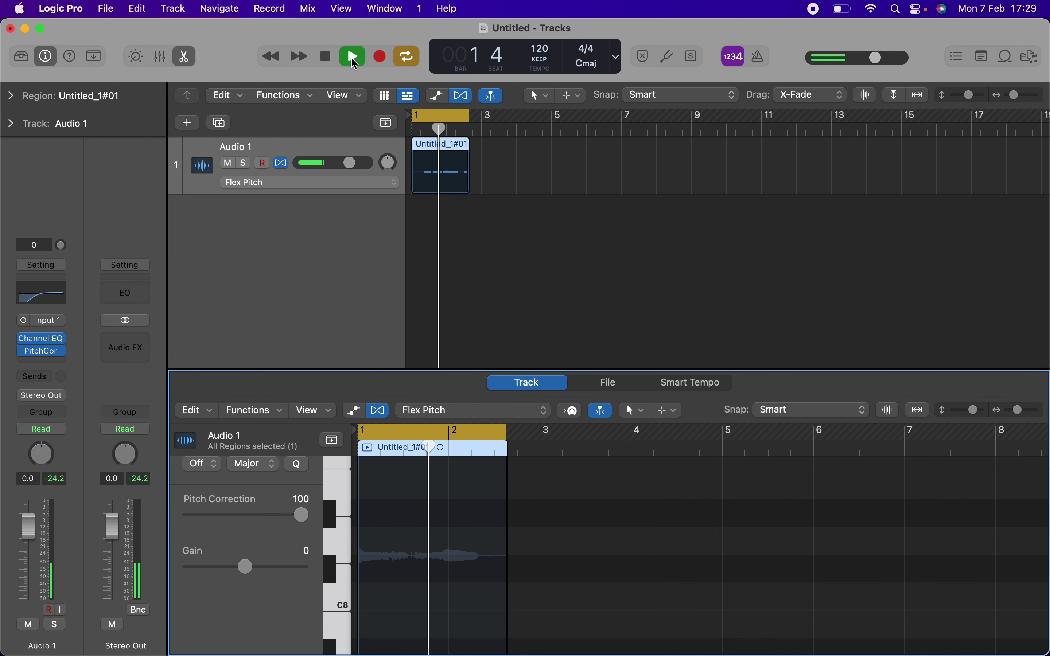
{"action": "left_click", "coordinate": [354, 61]}
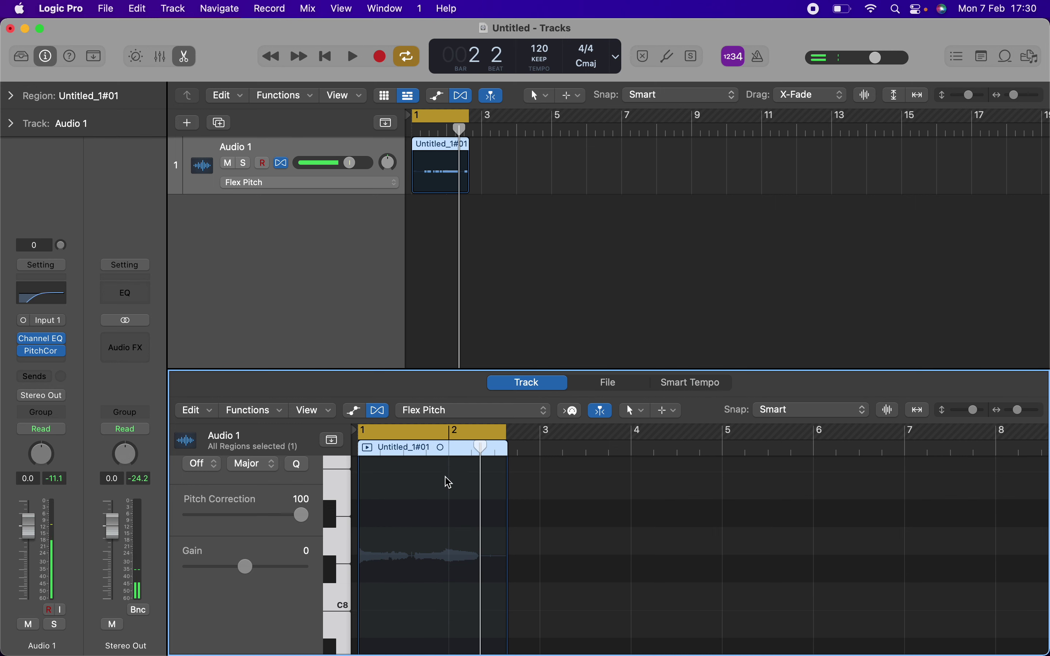
{"action": "scroll", "coordinate": [449, 482], "scroll_direction": "down", "scroll_amount": 15}
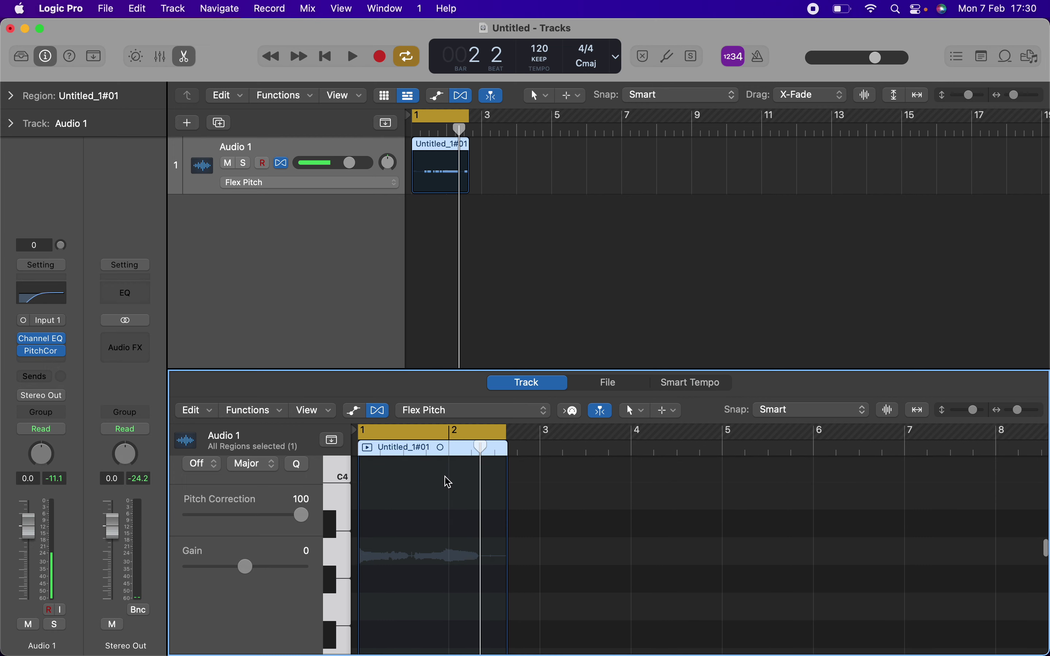
{"action": "scroll", "coordinate": [449, 482], "scroll_direction": "up", "scroll_amount": 3}
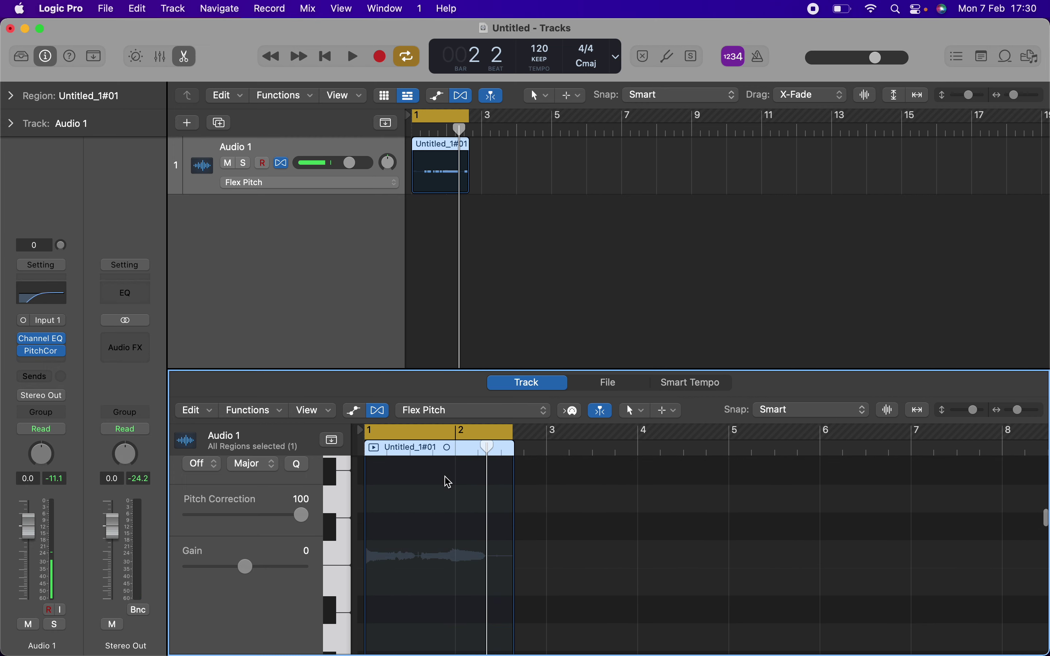
{"action": "scroll", "coordinate": [449, 482], "scroll_direction": "down", "scroll_amount": 5}
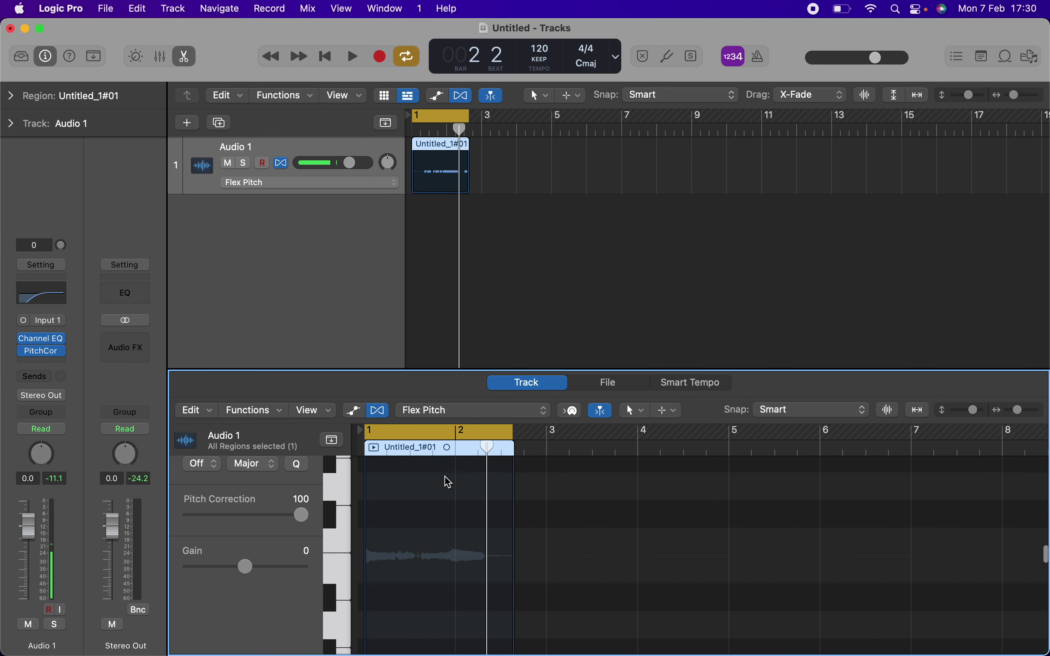
{"action": "scroll", "coordinate": [451, 491], "scroll_direction": "up", "scroll_amount": 5}
{"action": "scroll", "coordinate": [464, 521], "scroll_direction": "down", "scroll_amount": 5}
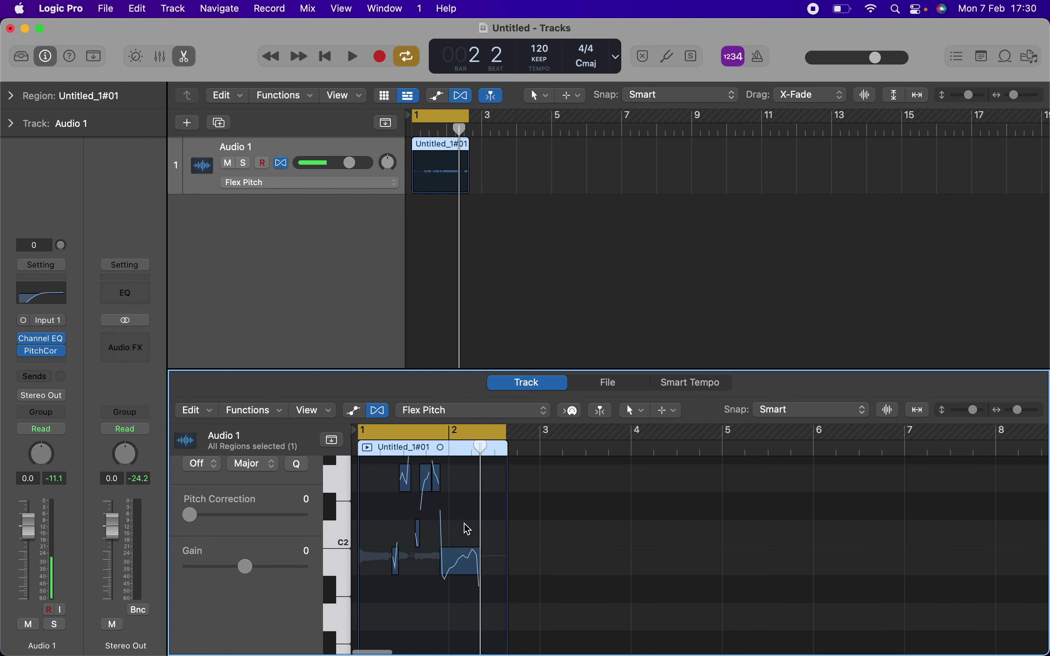
Move the long note near bar 2 up to C2, flatten its vibrato to 1%, and play it back
{"action": "left_click_drag", "start_coordinate": [457, 569], "coordinate": [463, 524]}
{"action": "mouse_move", "coordinate": [461, 540]}
{"action": "left_mouse_down"}
{"action": "mouse_move", "coordinate": [464, 616]}
{"action": "mouse_move", "coordinate": [462, 552]}
{"action": "mouse_move", "coordinate": [462, 595]}
{"action": "left_mouse_up"}
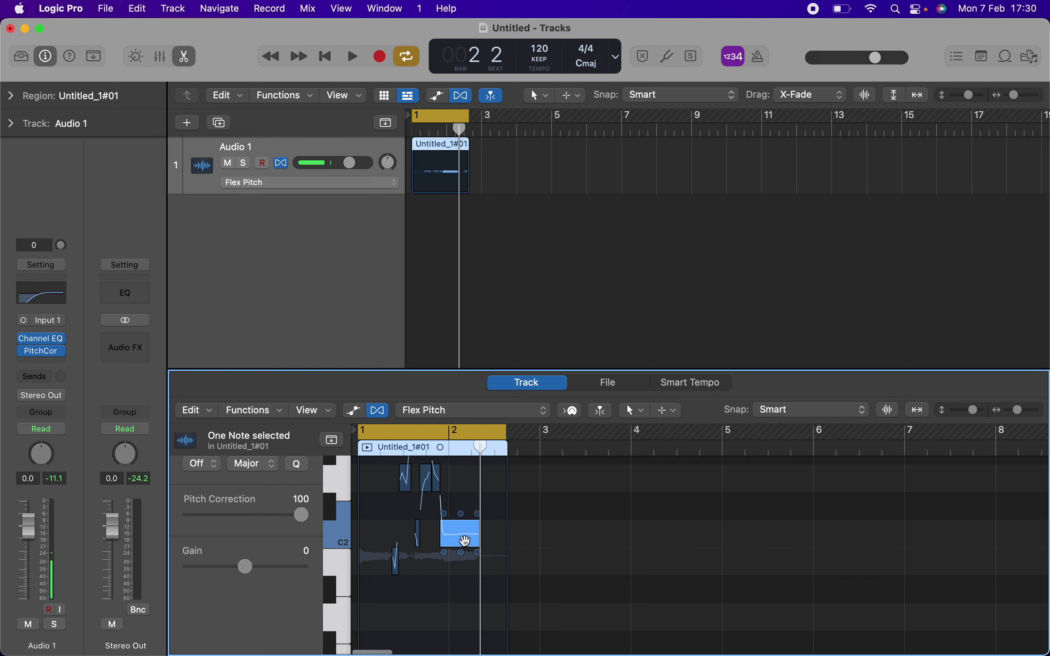
{"action": "key", "text": "space"}
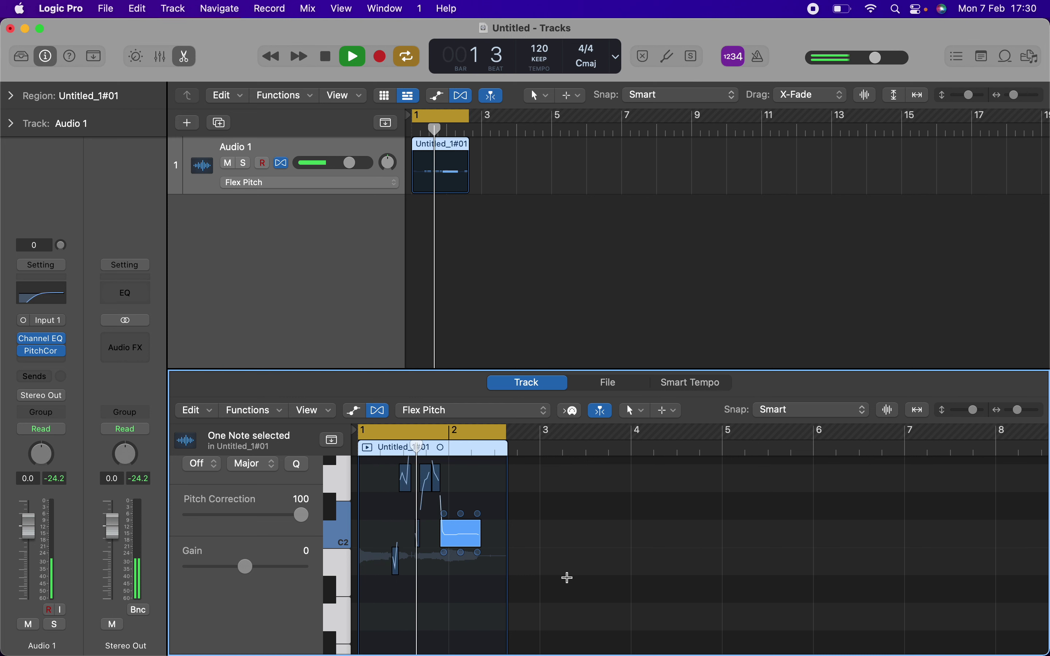
{"action": "key", "text": "space"}
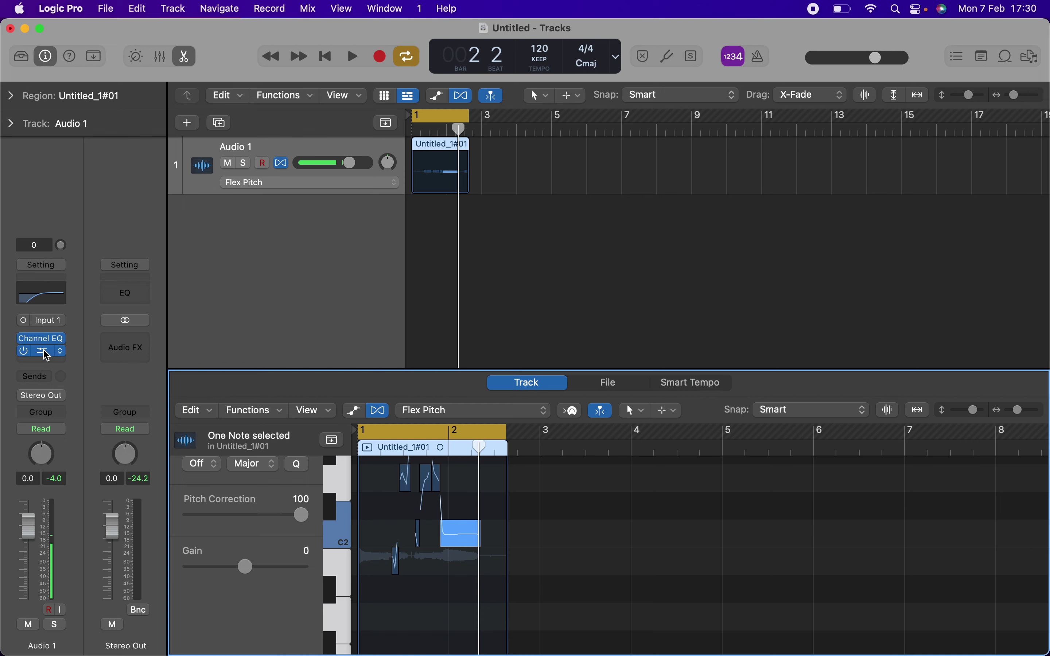
Reopen Pitch Correction, switch its scale to chromatic, and play back the vocal
{"action": "left_click", "coordinate": [42, 352]}
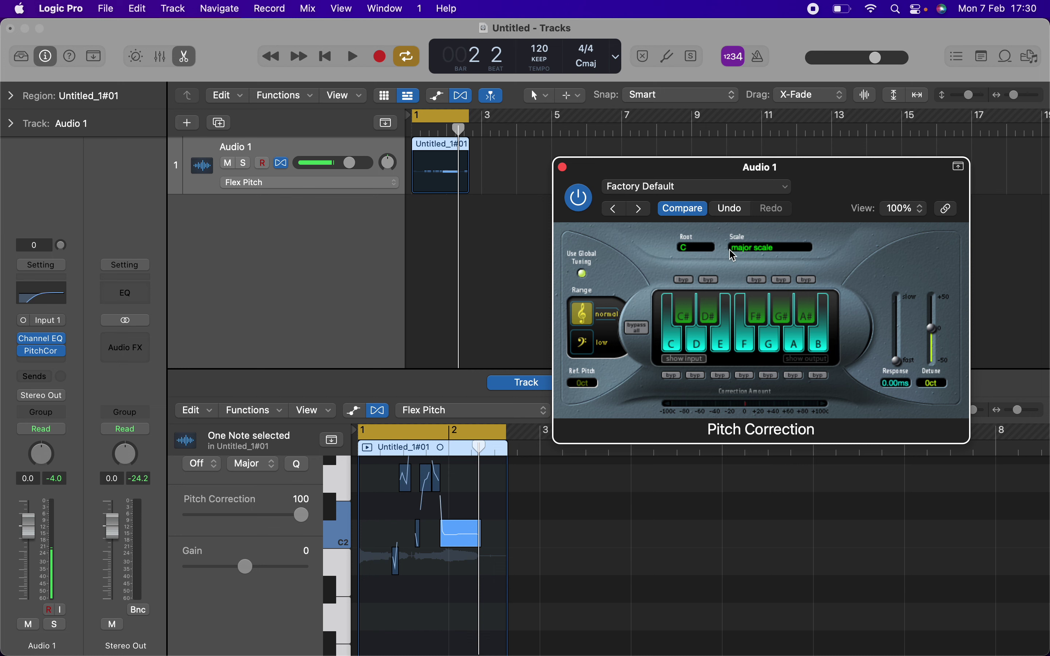
{"action": "left_click", "coordinate": [745, 256]}
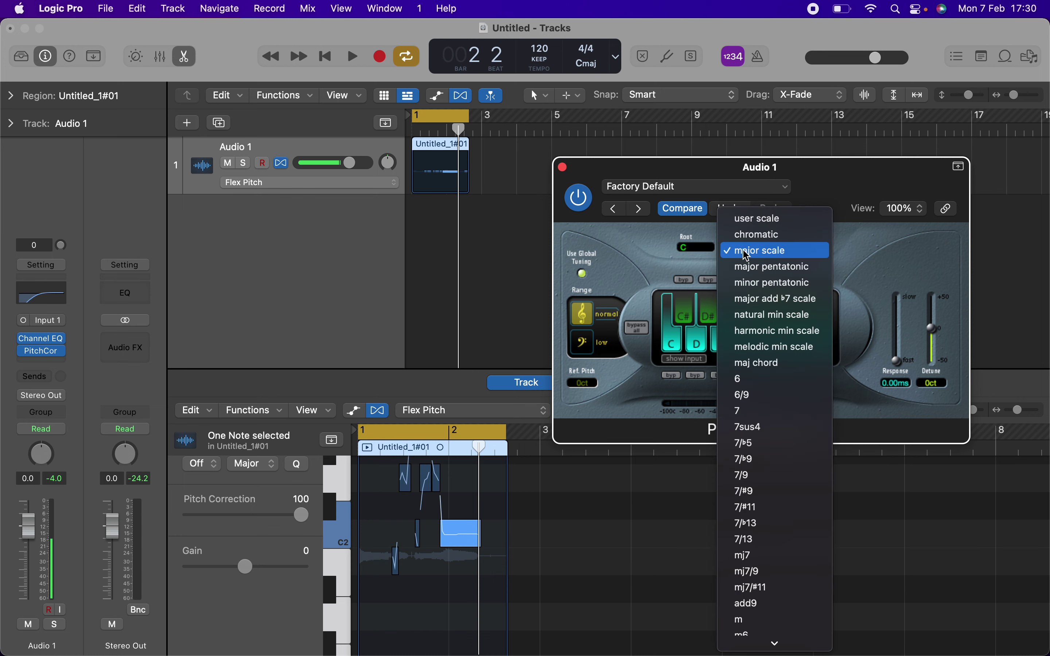
{"action": "left_click", "coordinate": [770, 235]}
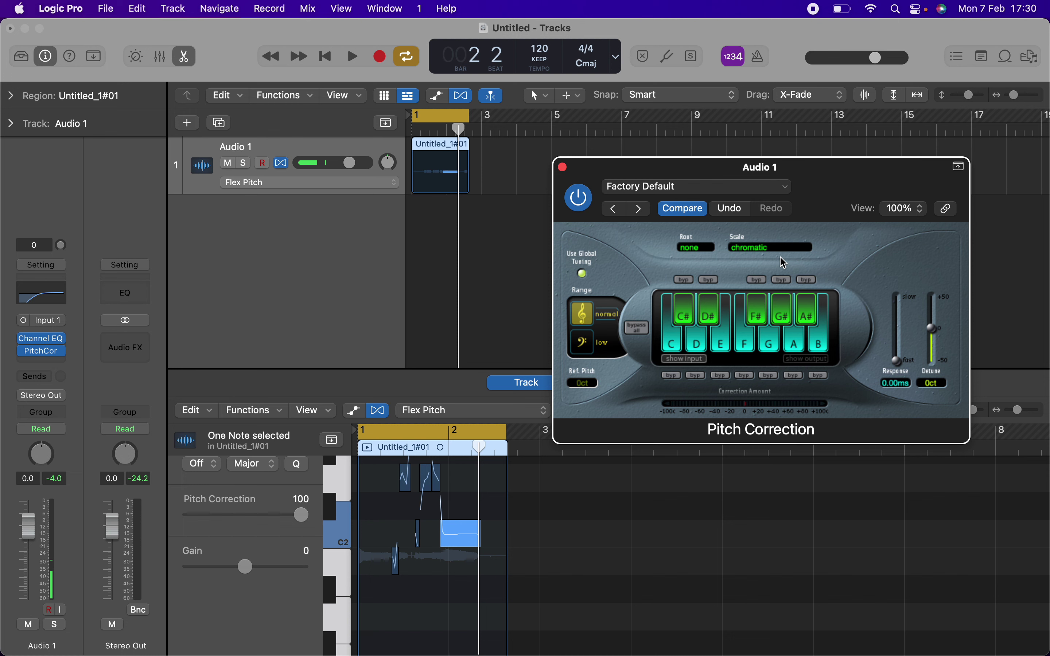
{"action": "key", "text": "space"}
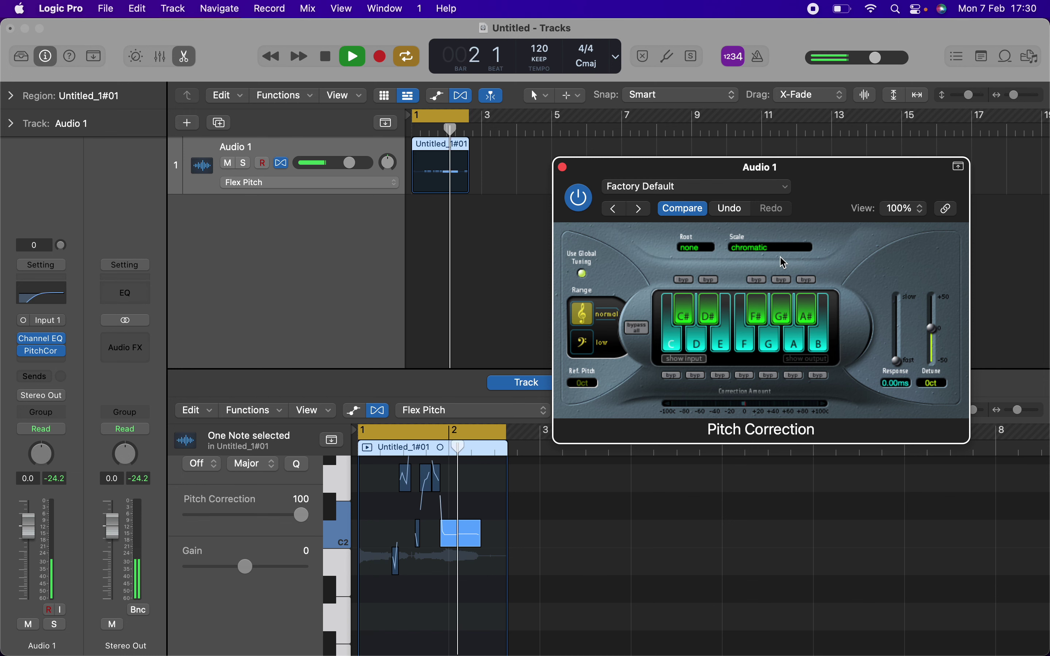
{"action": "key", "text": "space"}
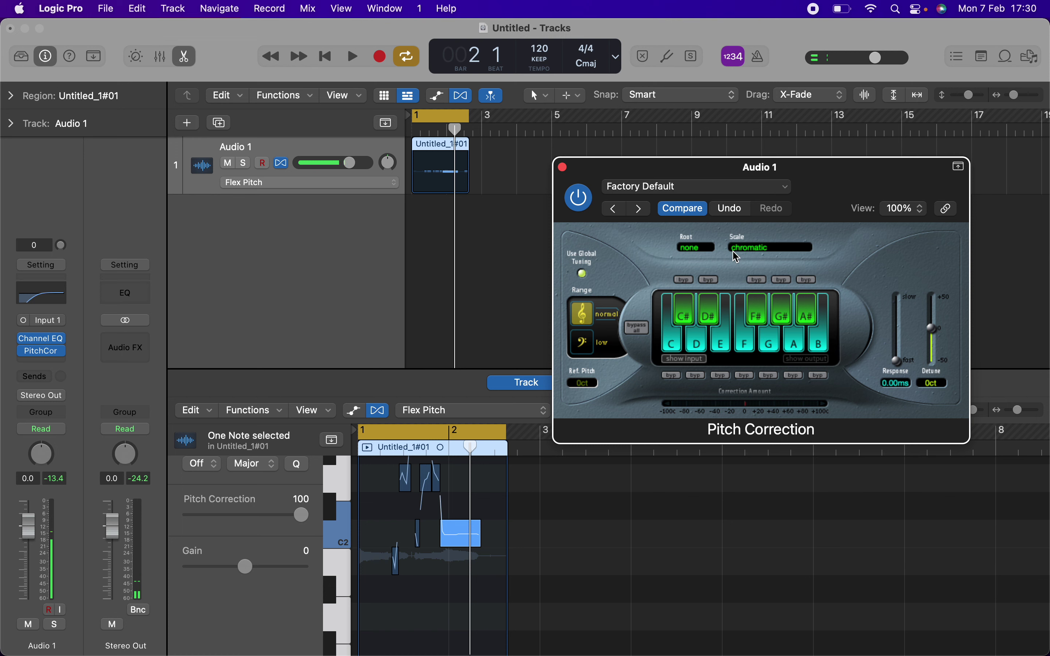
Set Pitch Correction to major scale with root A# and audition the vocal
{"action": "left_click", "coordinate": [760, 257]}
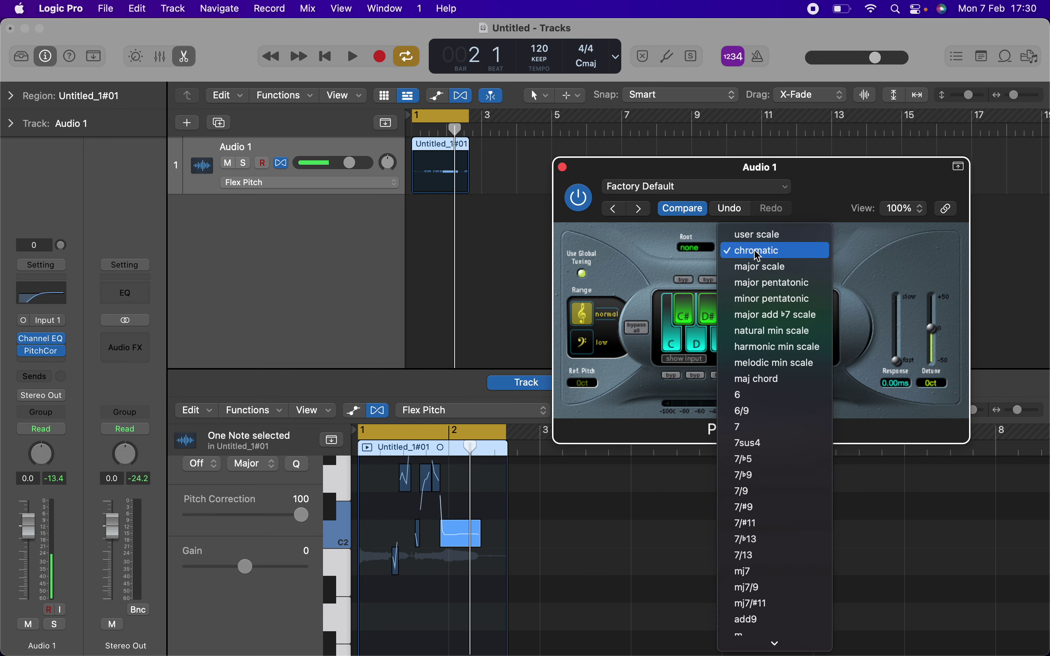
{"action": "left_click", "coordinate": [762, 265]}
{"action": "left_click", "coordinate": [696, 248]}
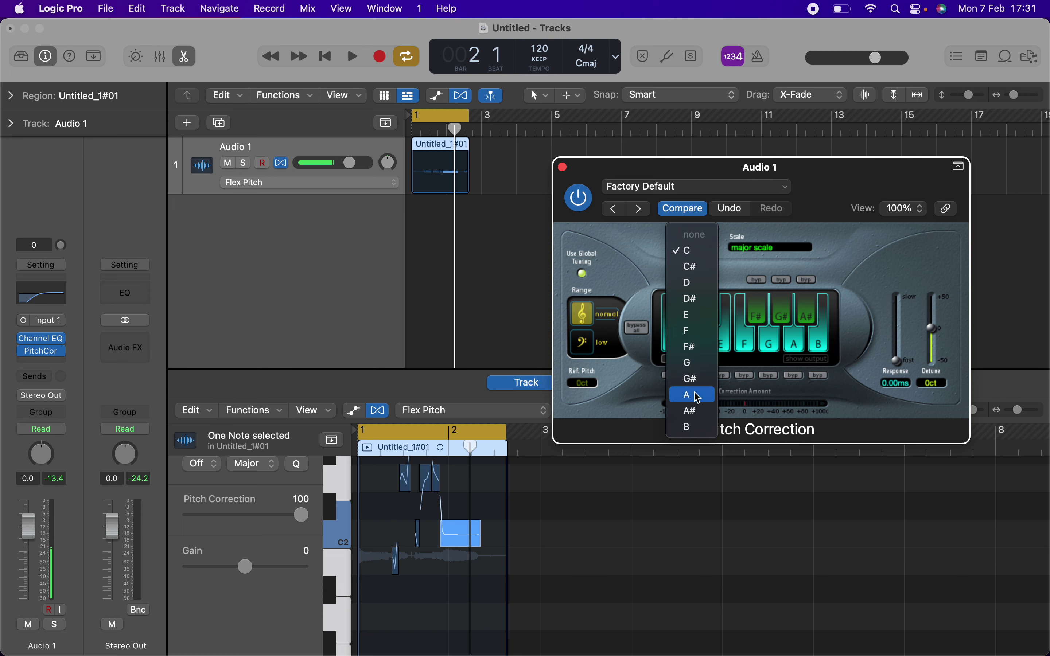
{"action": "left_click", "coordinate": [694, 411]}
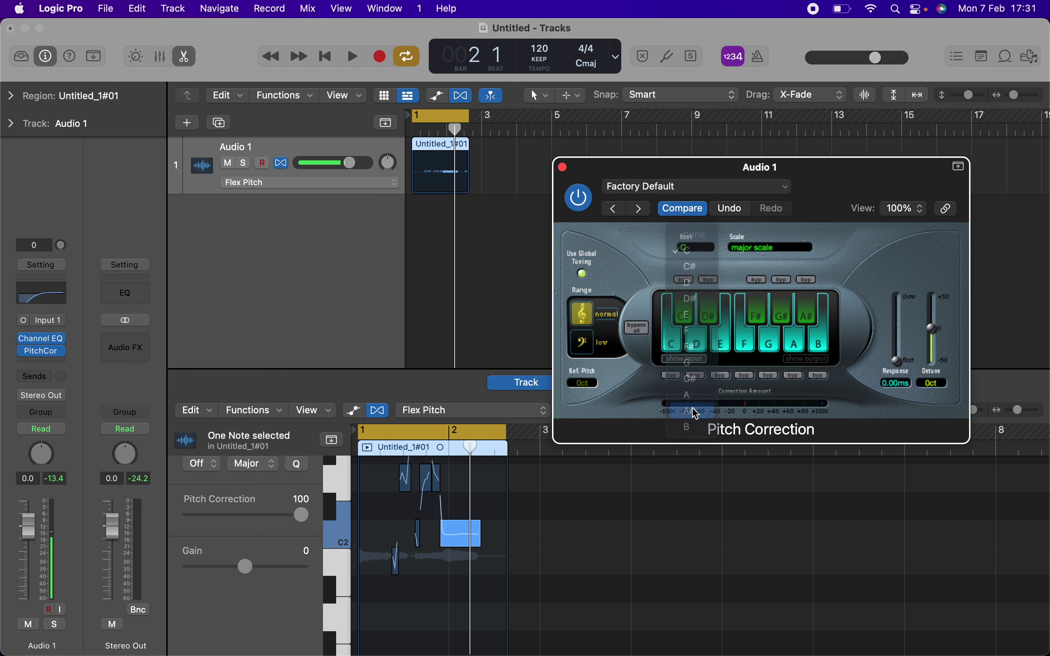
{"action": "key", "text": "space"}
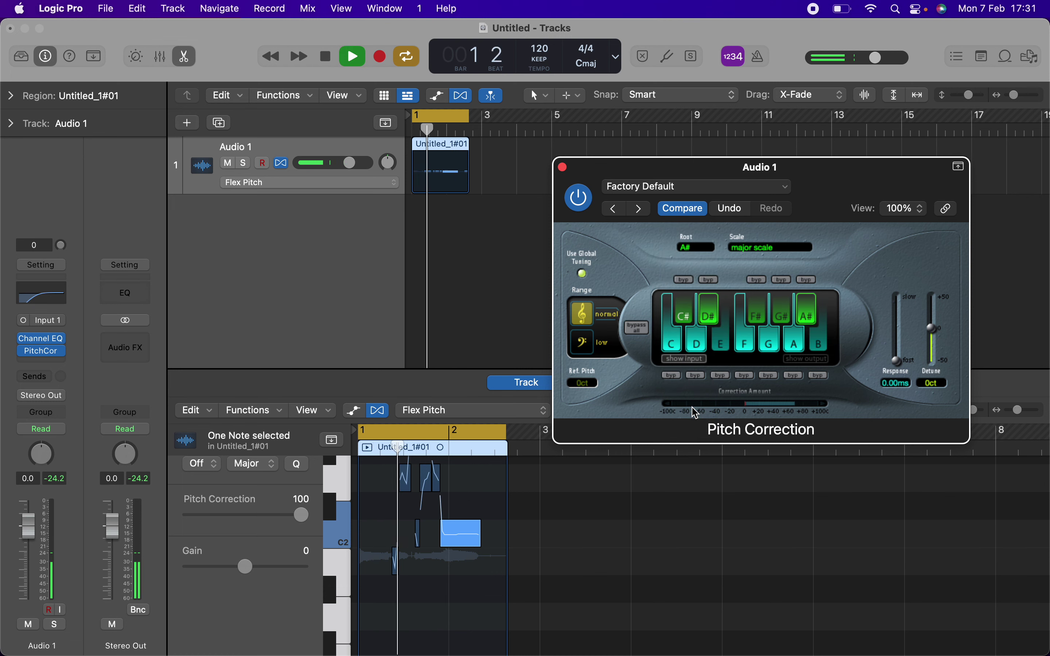
{"action": "key", "text": "space"}
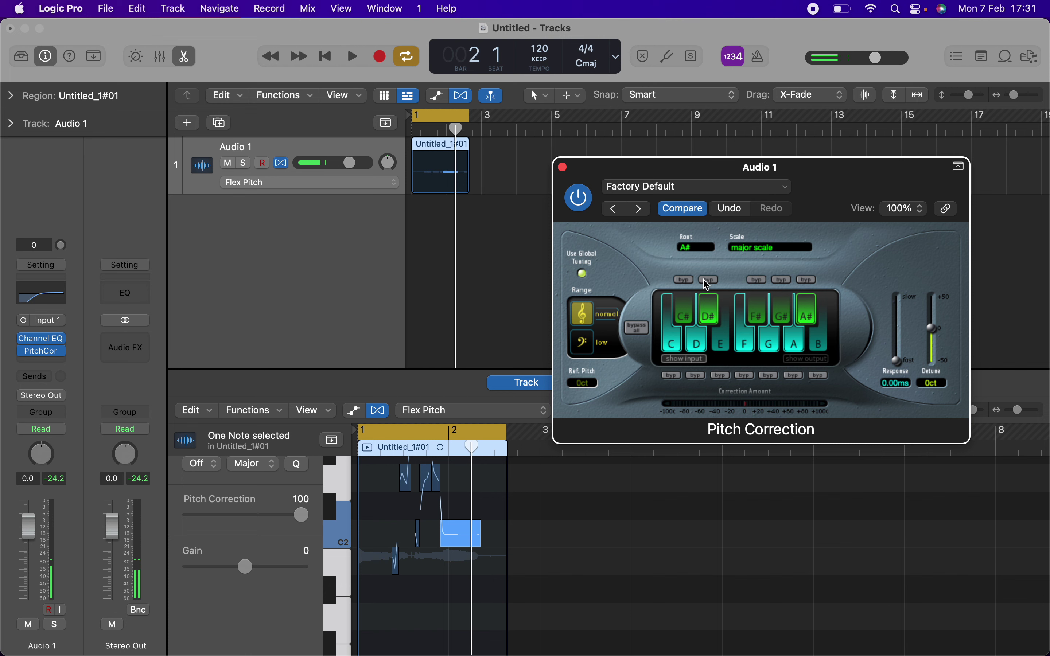
Change the root key to G# and play the corrected vocal again
{"action": "left_click", "coordinate": [704, 249]}
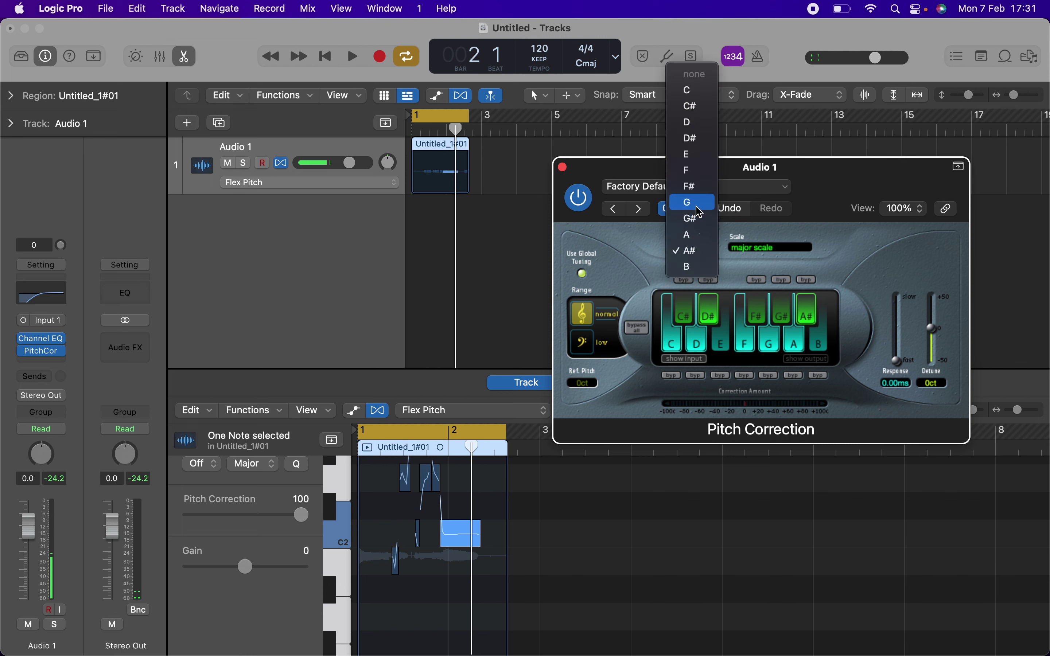
{"action": "left_click", "coordinate": [694, 219]}
{"action": "key", "text": "space"}
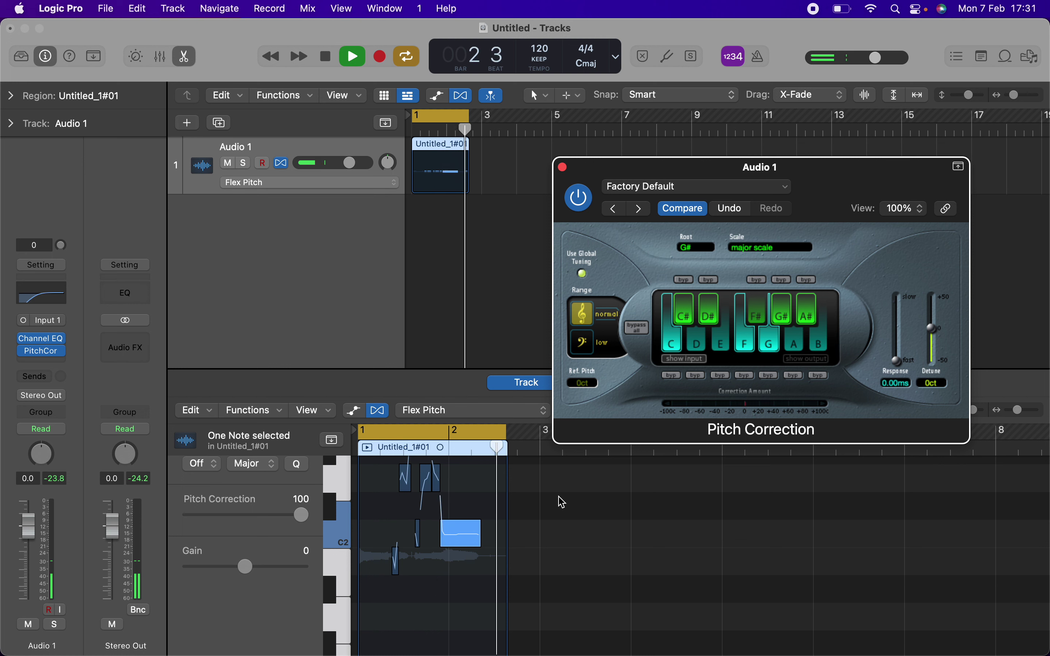
{"action": "key", "text": "space"}
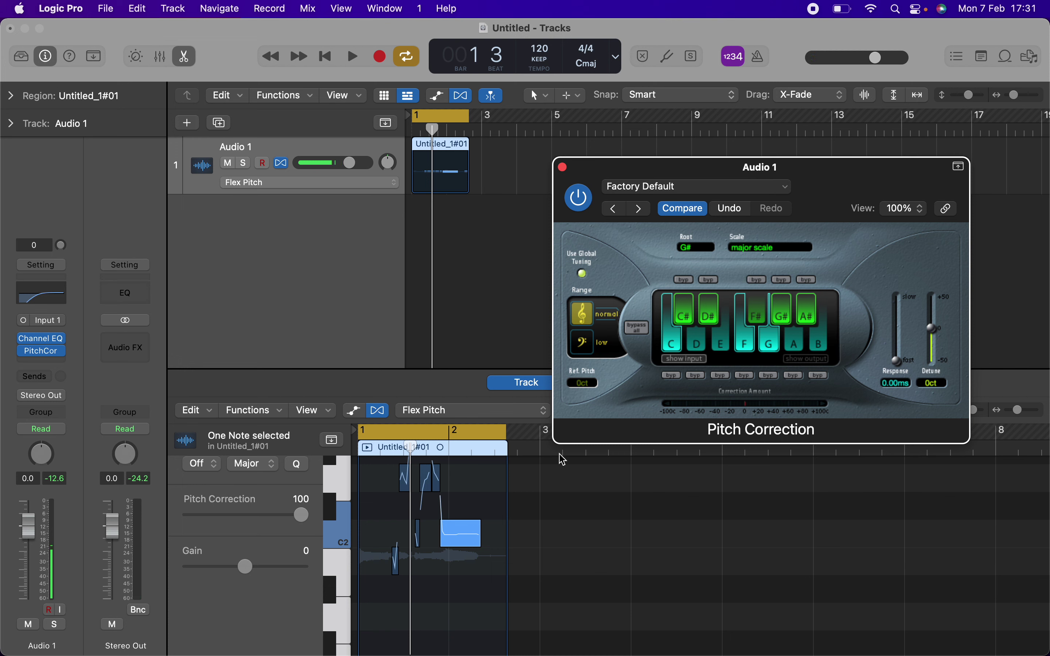
{"action": "key", "text": "space"}
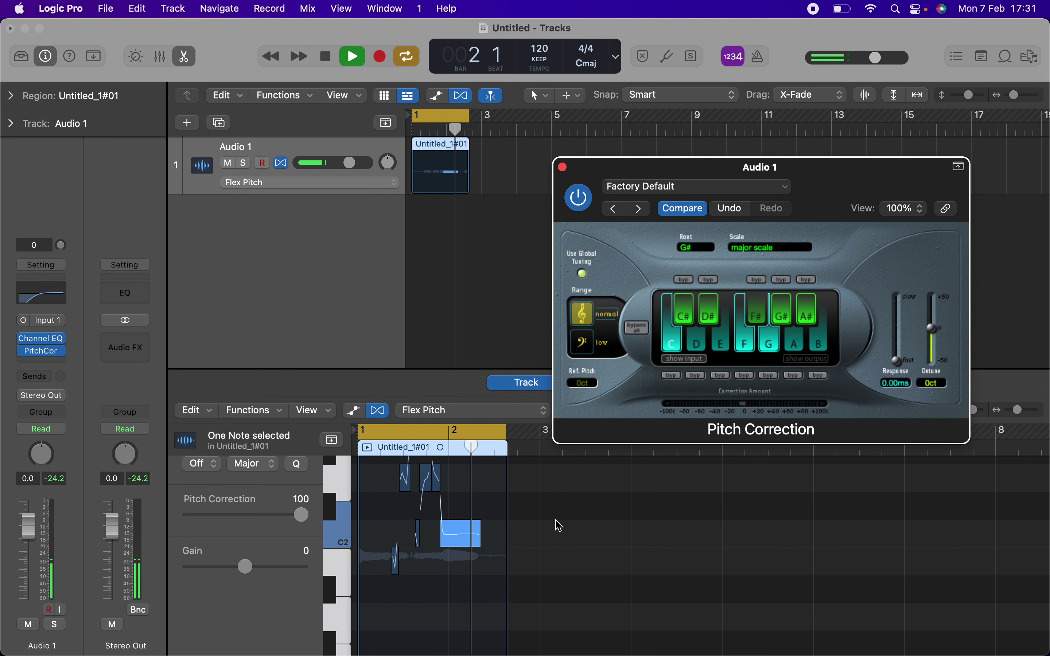
Audition the long Flex Pitch note and adjust its vibrato, then play it back
{"action": "key", "text": "space"}
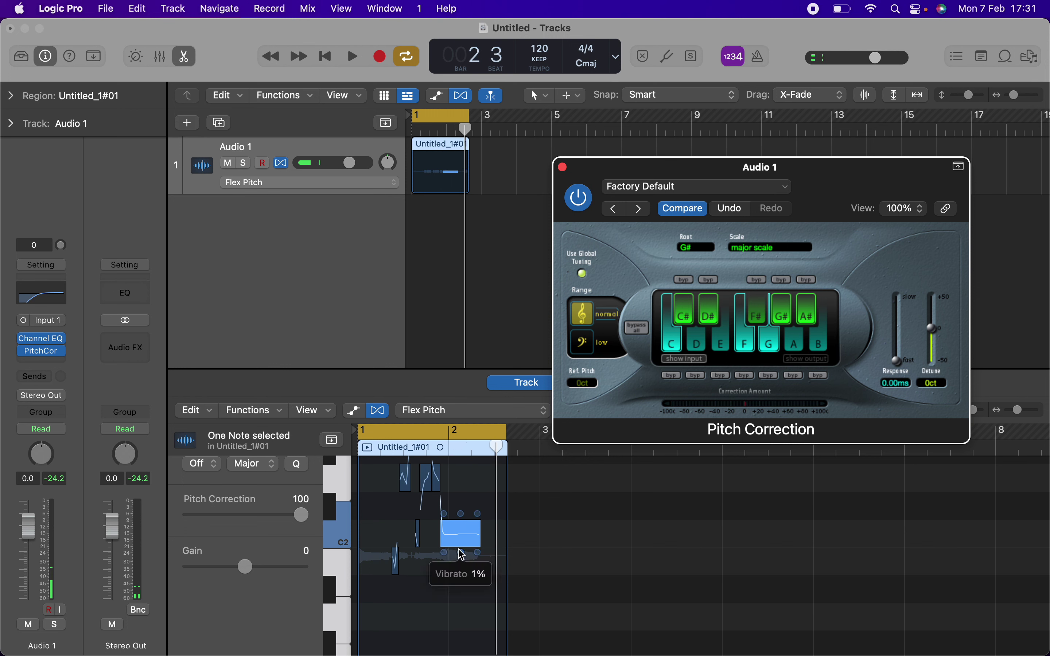
{"action": "left_click", "coordinate": [460, 538]}
{"action": "left_click", "coordinate": [469, 536]}
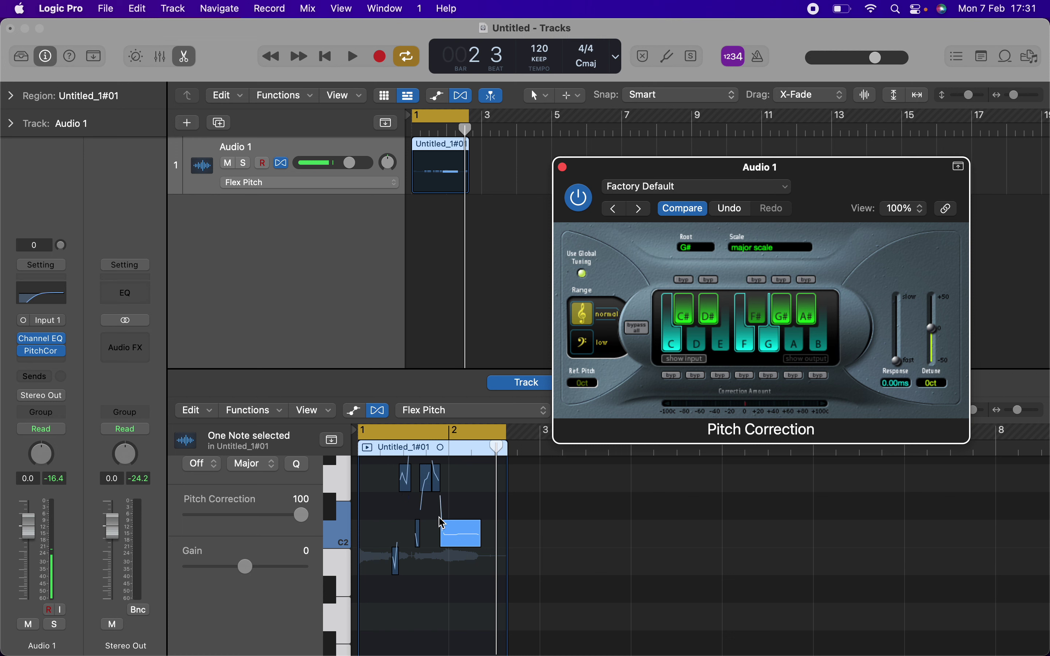
{"action": "mouse_move", "coordinate": [464, 552]}
{"action": "left_mouse_down"}
{"action": "mouse_move", "coordinate": [472, 654]}
{"action": "mouse_move", "coordinate": [462, 533]}
{"action": "left_mouse_up"}
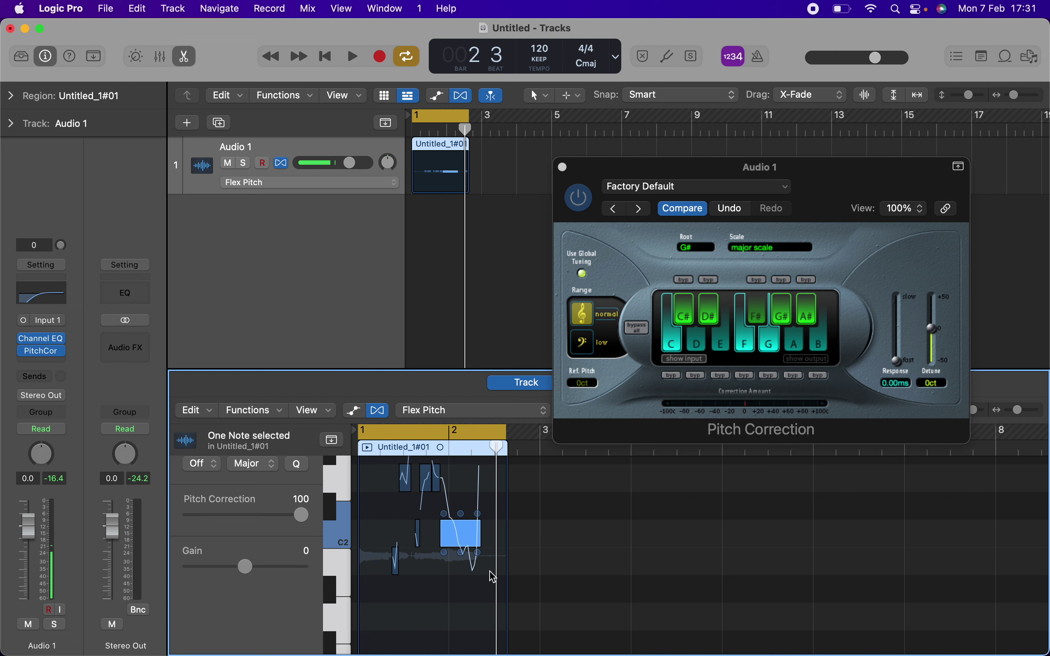
{"action": "key", "text": "space"}
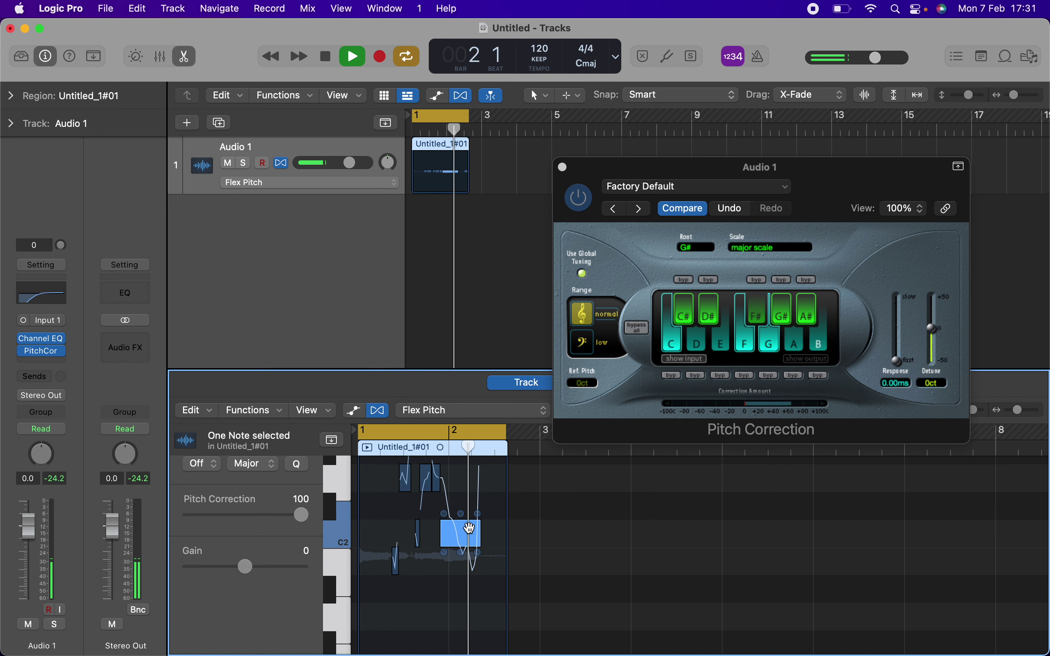
{"action": "key", "text": "space"}
Push the long note's vibrato to -400% to exaggerate its wobble
{"action": "mouse_move", "coordinate": [464, 560]}
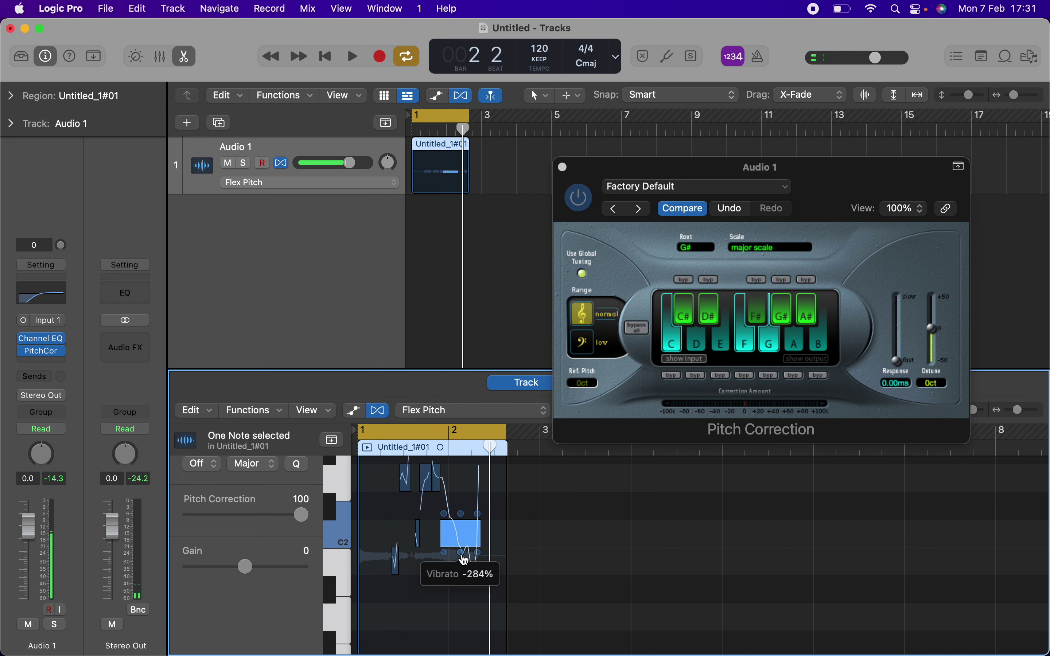
{"action": "left_click_drag", "start_coordinate": [464, 560], "coordinate": [465, 466]}
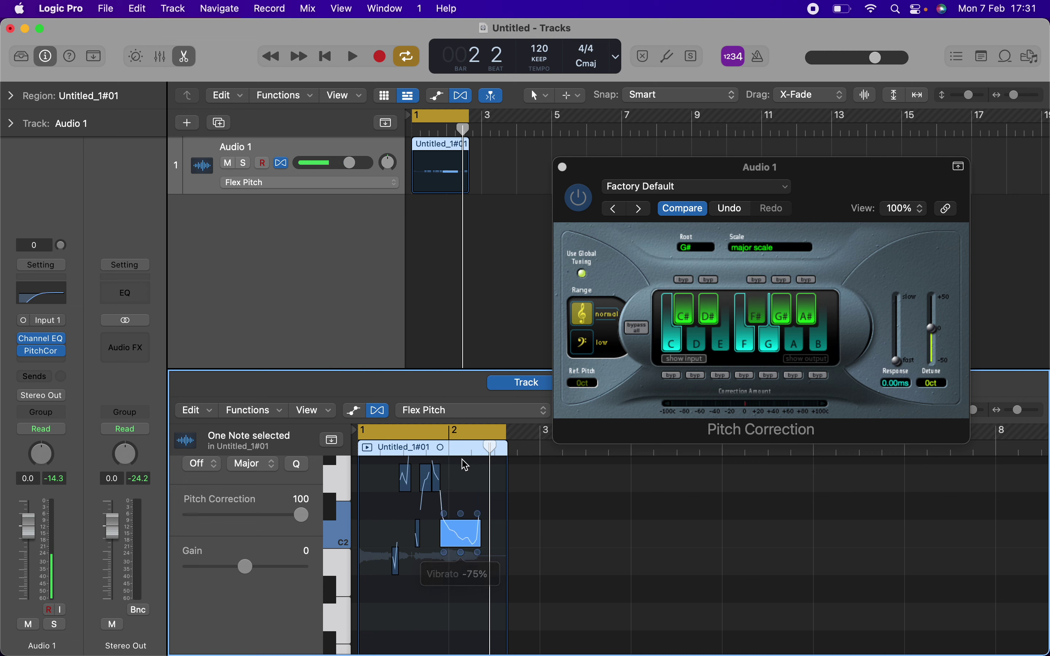
{"action": "left_click", "coordinate": [701, 251]}
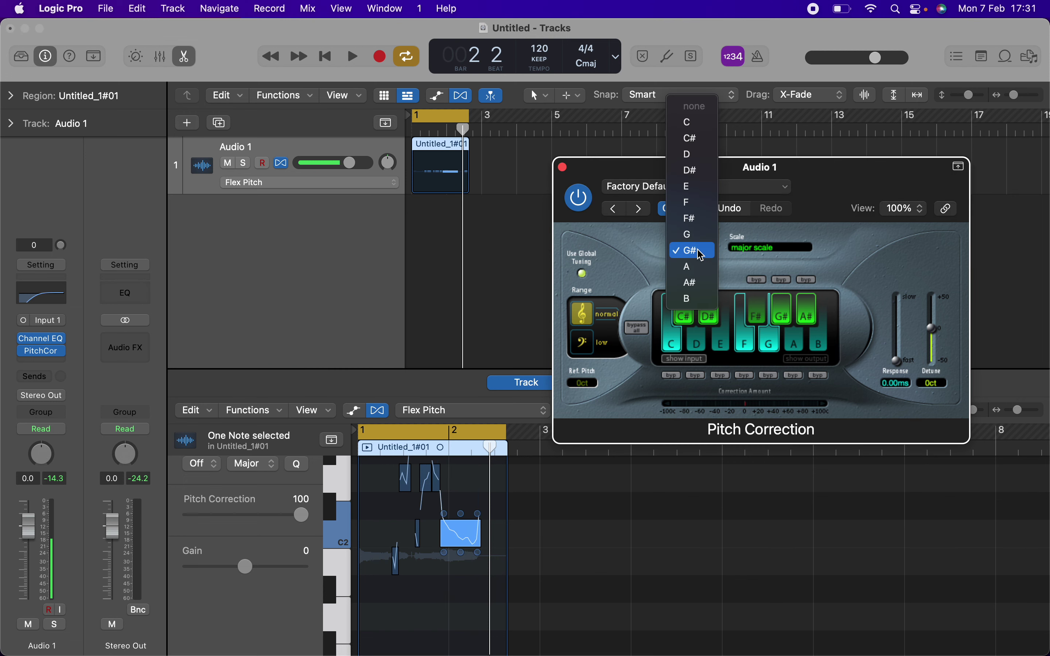
Change the Pitch Correction root to C and play the vocal in C major
{"action": "left_click", "coordinate": [700, 124]}
{"action": "key", "text": "space"}
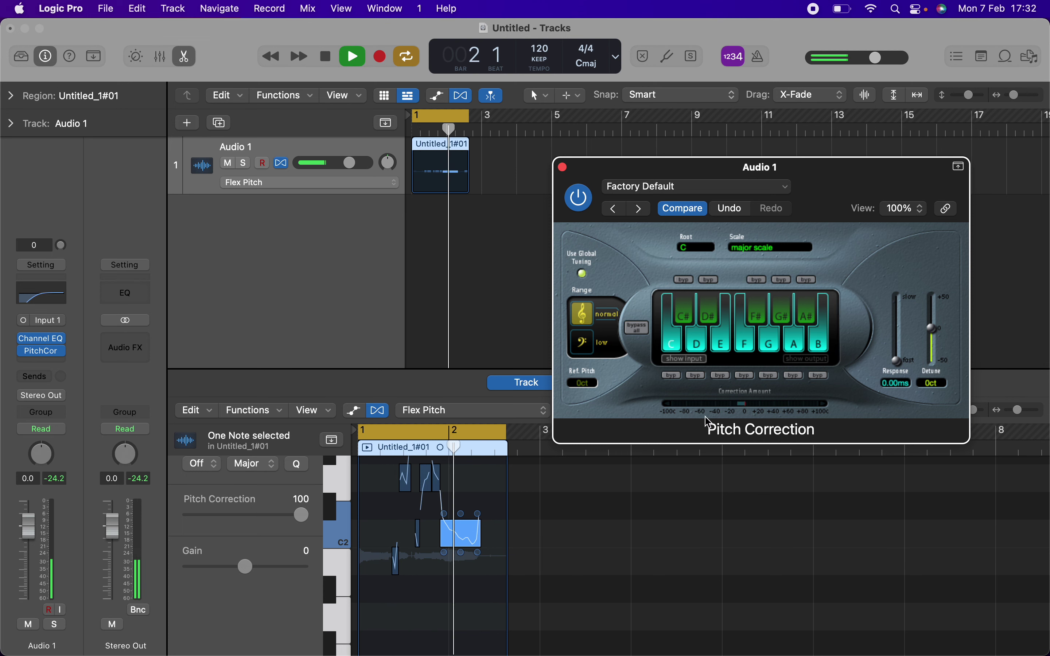
{"action": "key", "text": "space"}
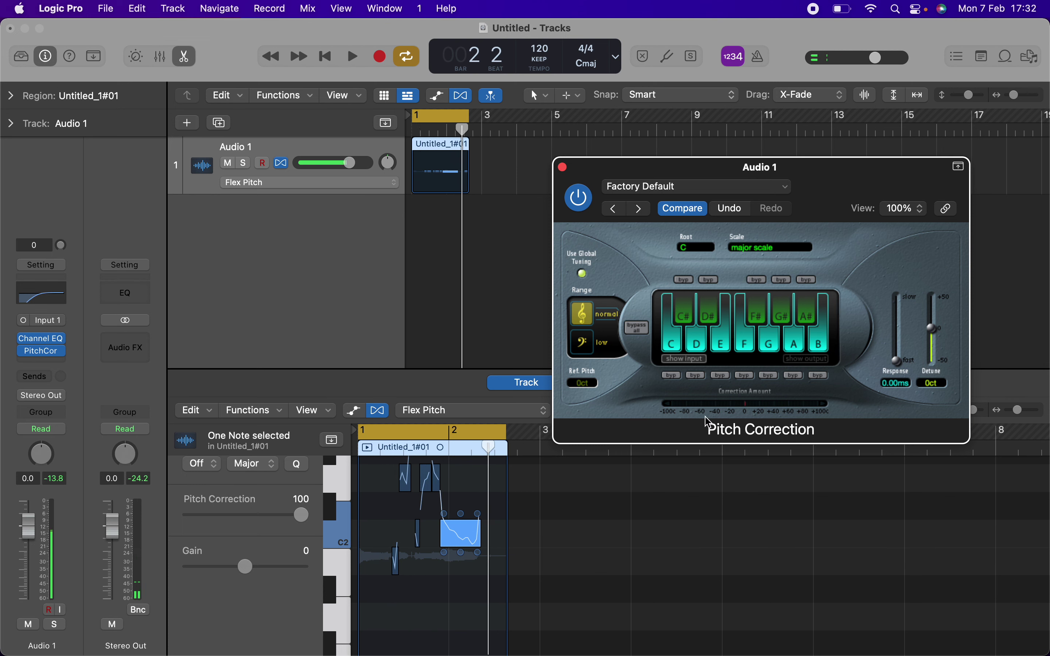